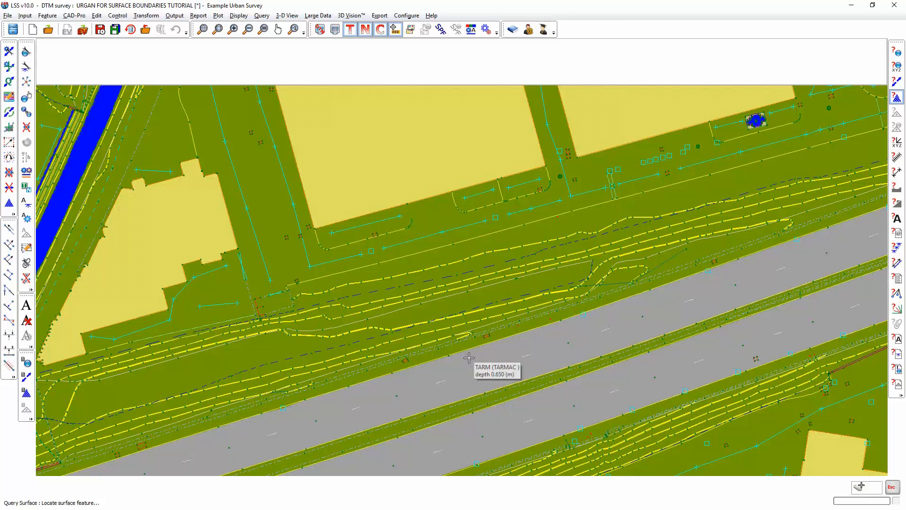
- Open the BLDG building surface feature for amendment in the legend and check its 3-D height setting
left_click(470, 31)
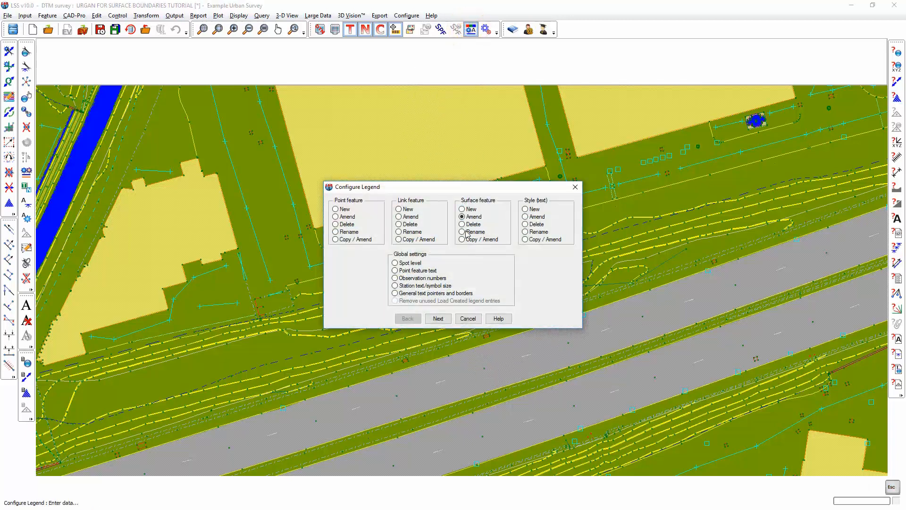
left_click(438, 318)
left_click(496, 245)
left_click(451, 180)
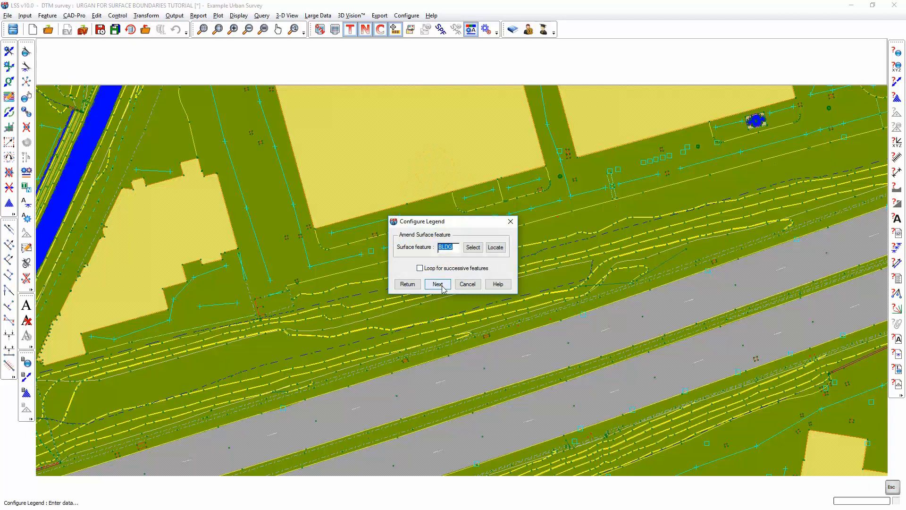
left_click(441, 286)
left_click_drag(401, 281, 337, 279)
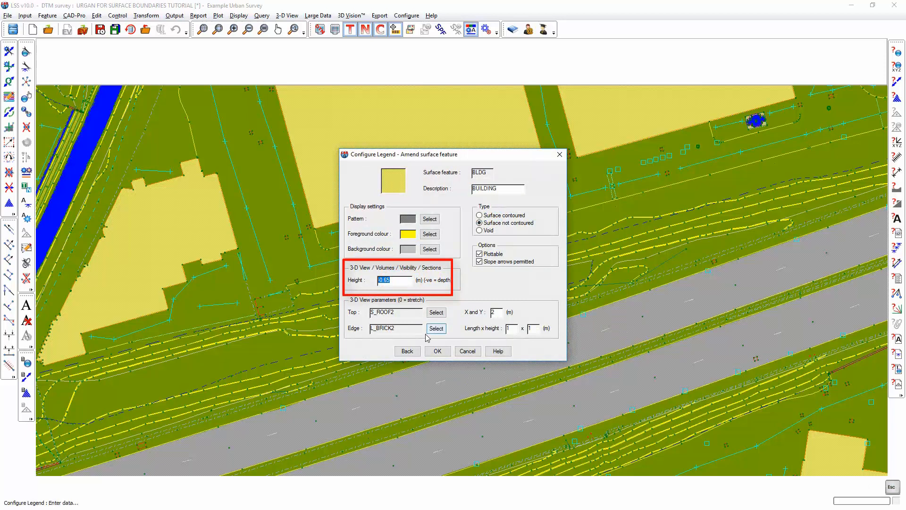
left_click(437, 351)
- Query a user-defined section through the current survey from inside the large central building across both tarmac carriageways
left_click(897, 188)
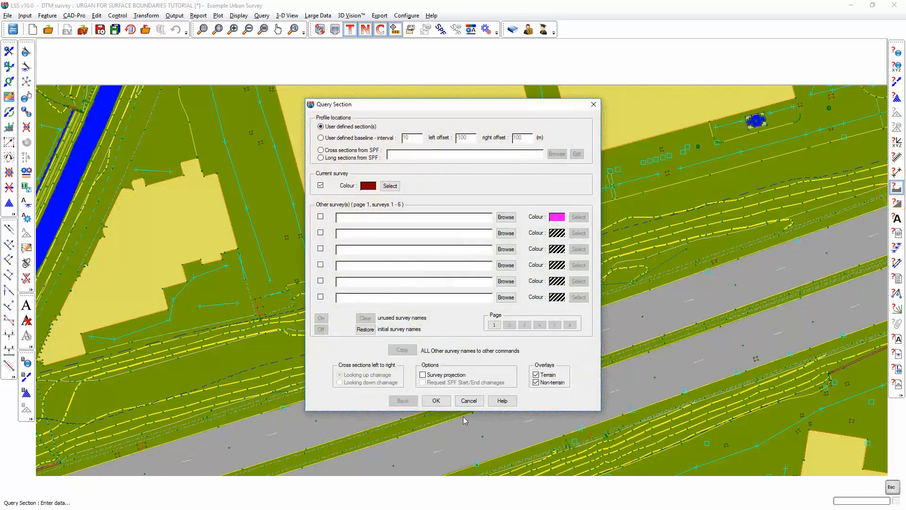
left_click(436, 400)
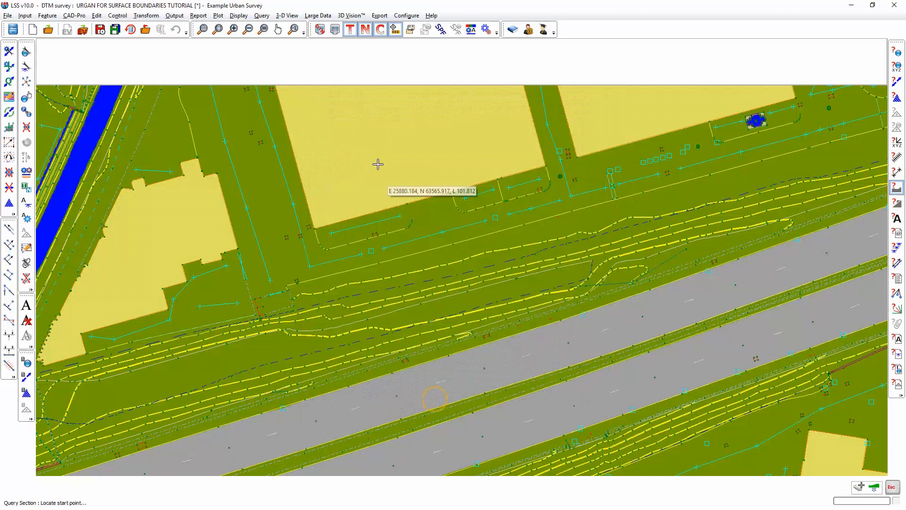
left_click(376, 137)
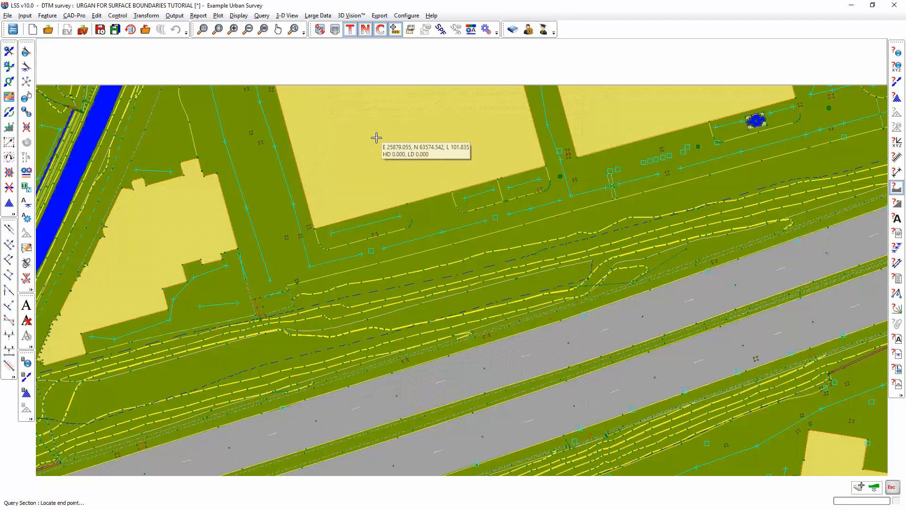
left_click(570, 459)
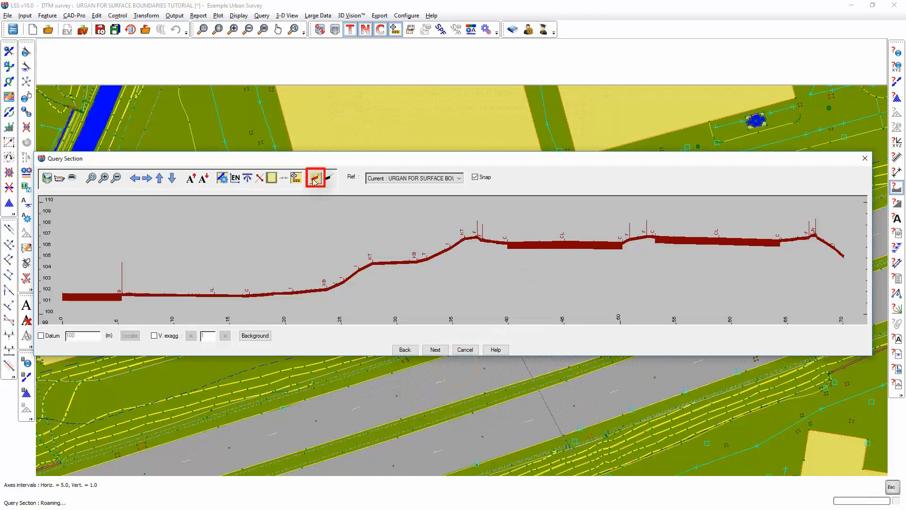
- Examine the surface depths along the section from the building through the grass to both tarmac carriageways and close the section query
middle_click_drag(127, 296, 293, 293)
scroll(285, 297, "up", 5)
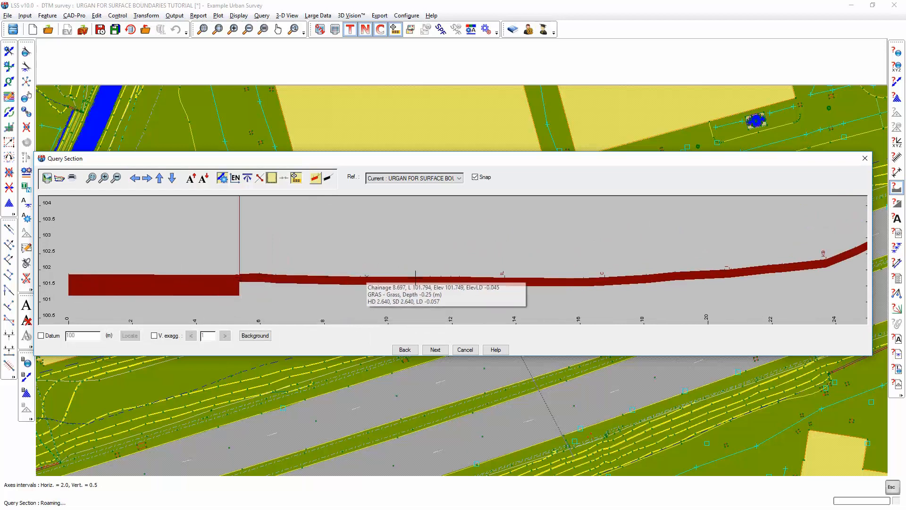
middle_click_drag(708, 283, 265, 293)
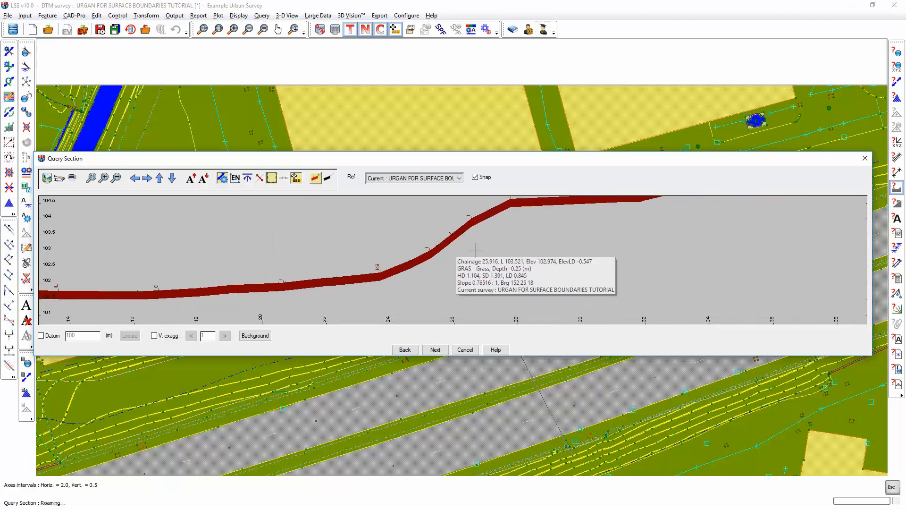
middle_click_drag(475, 249, 262, 317)
middle_click_drag(536, 265, 307, 316)
middle_click_drag(481, 296, 305, 296)
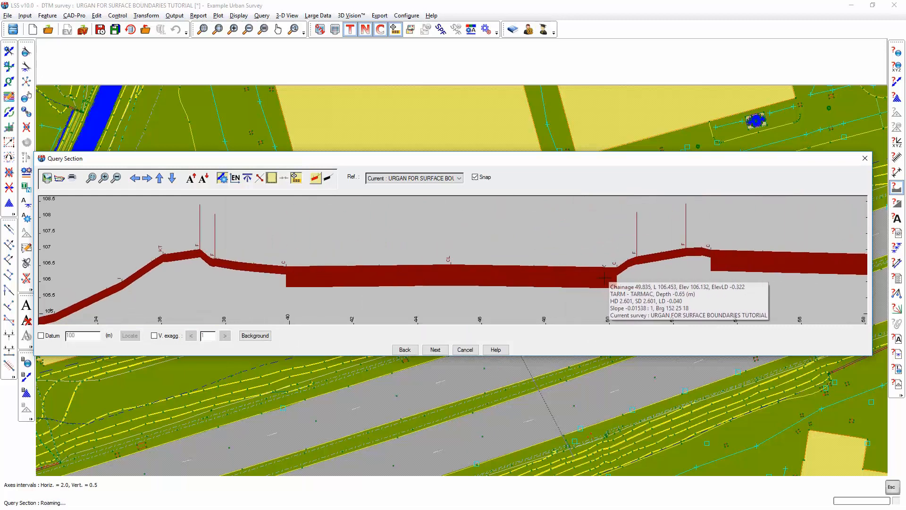
middle_click_drag(703, 261, 296, 268)
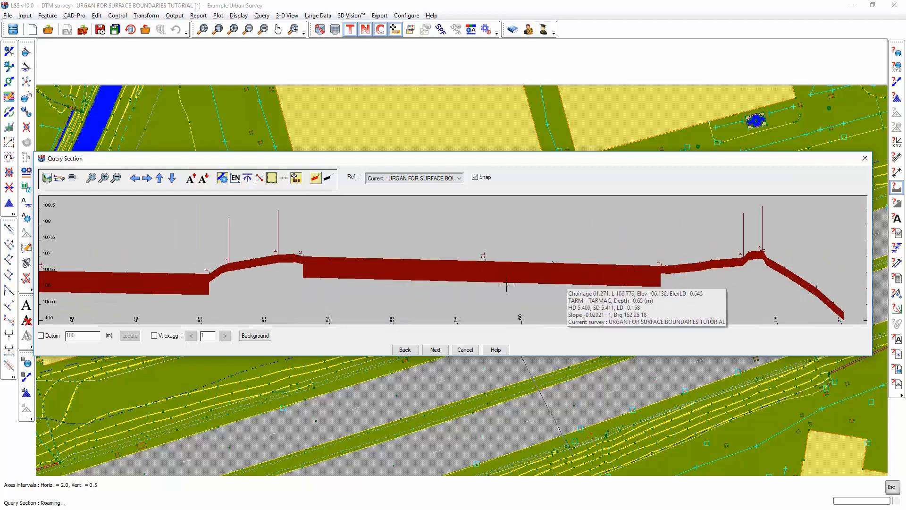
left_click(463, 350)
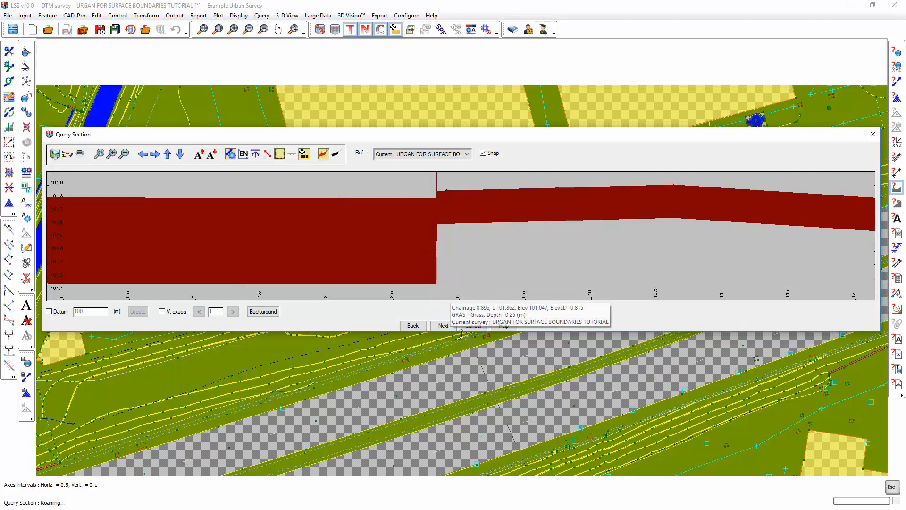
left_click(472, 326)
- Start a surface boundaries output and choose the BLDG, GRAS and TARM surface features for it
left_click(175, 15)
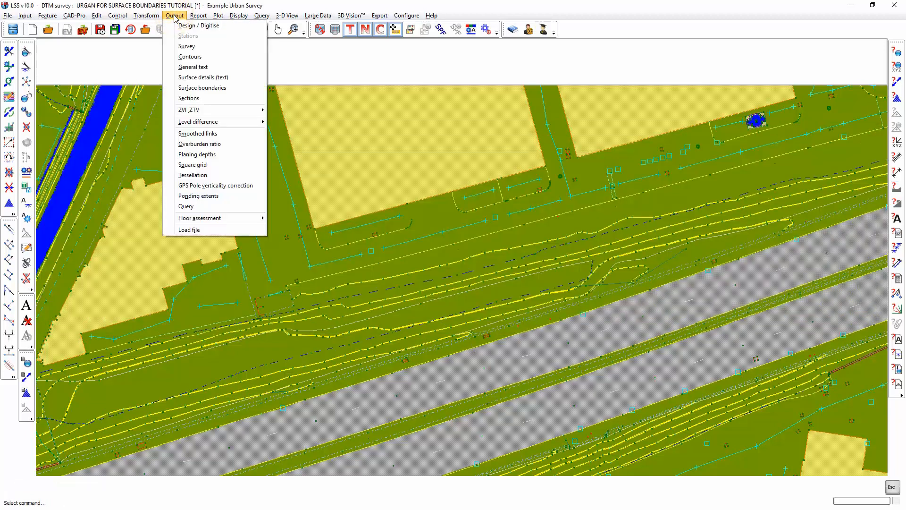
left_click(198, 89)
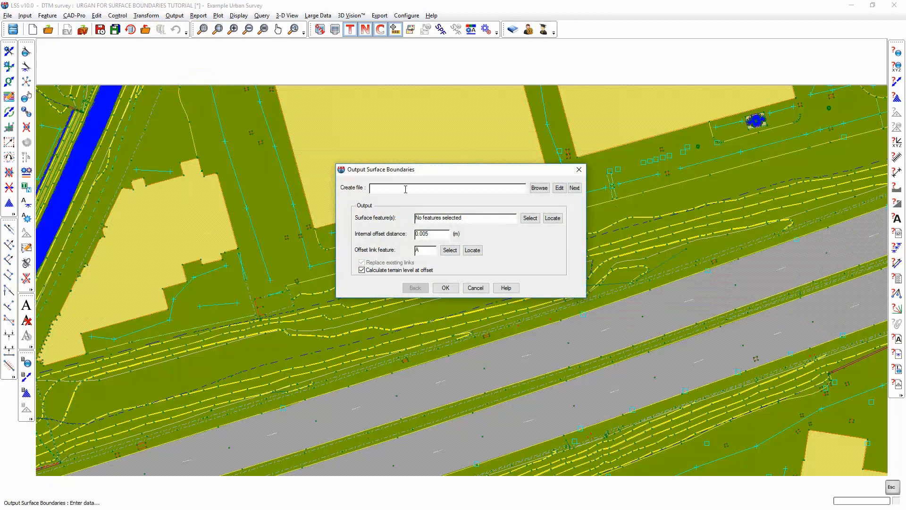
left_click(530, 218)
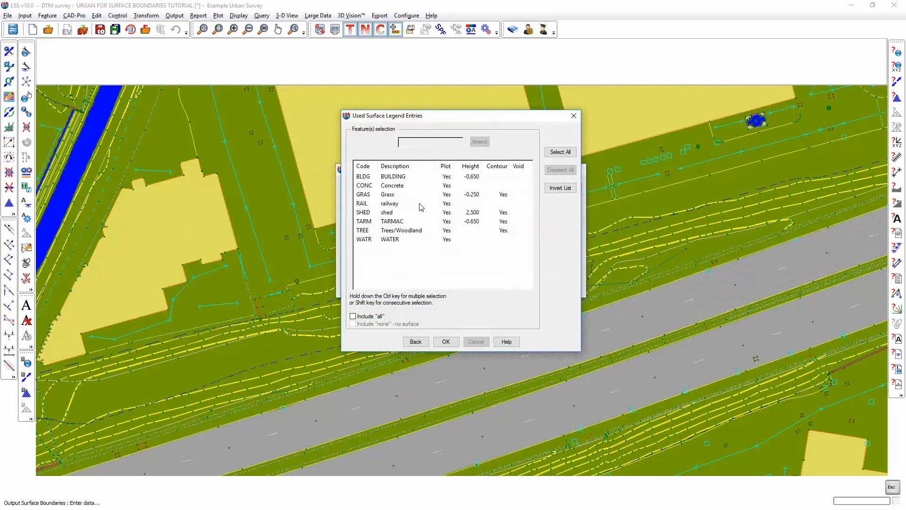
left_click(381, 176)
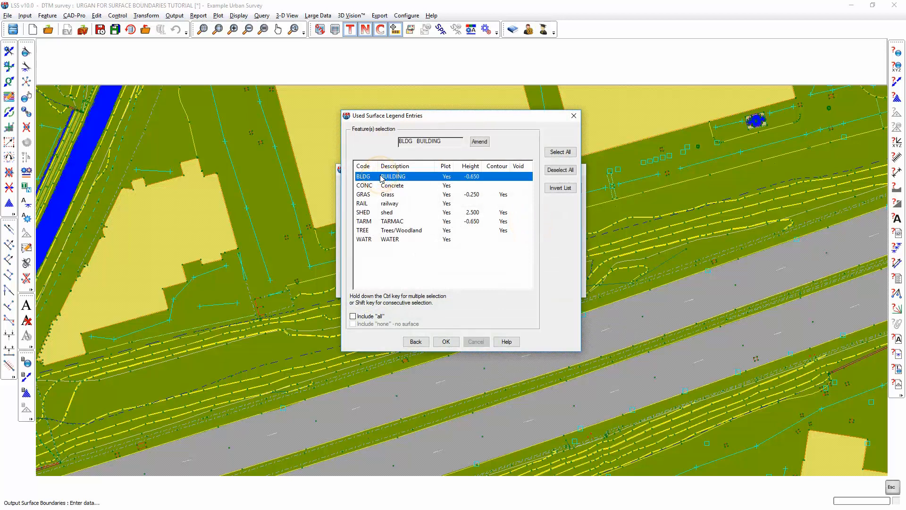
left_click(362, 195, "ctrl")
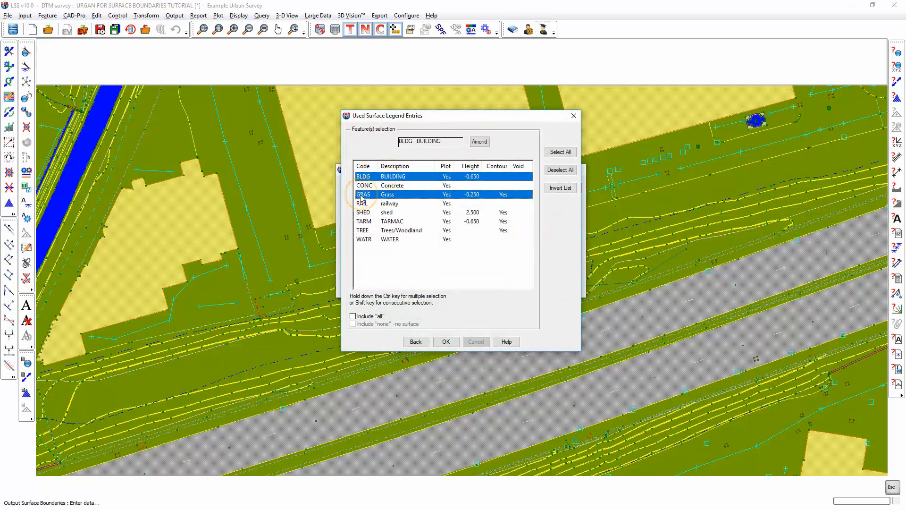
left_click(362, 221, "ctrl")
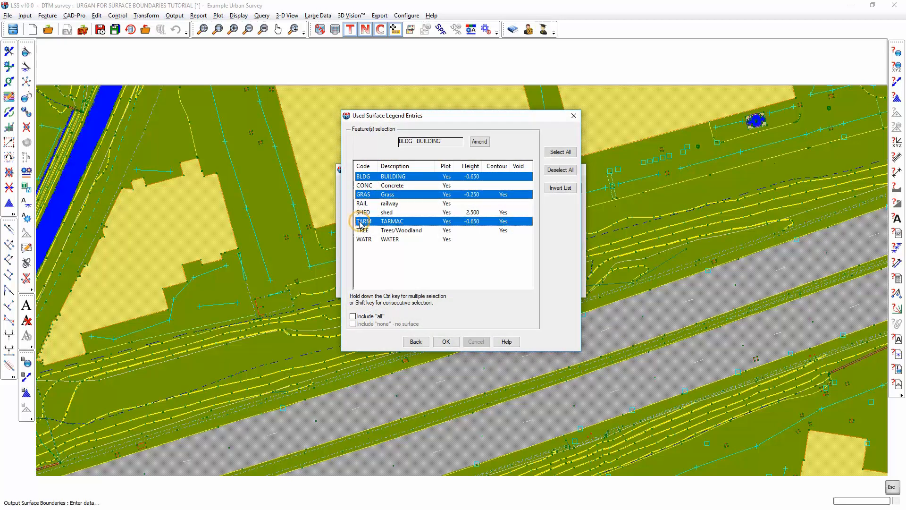
left_click(443, 341)
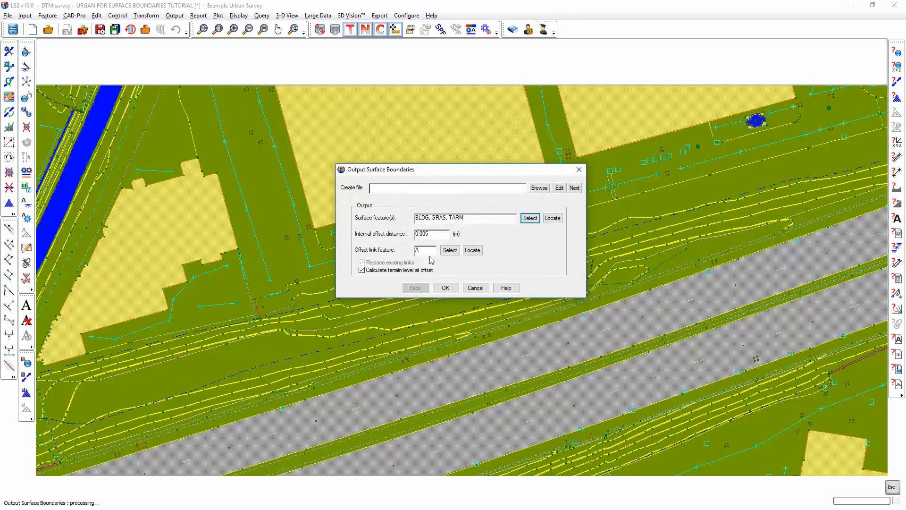
- Set the offset link feature to ldum, keep the 0.005 m internal offset, and run the surface boundaries output
left_click(435, 231)
double_click(427, 250)
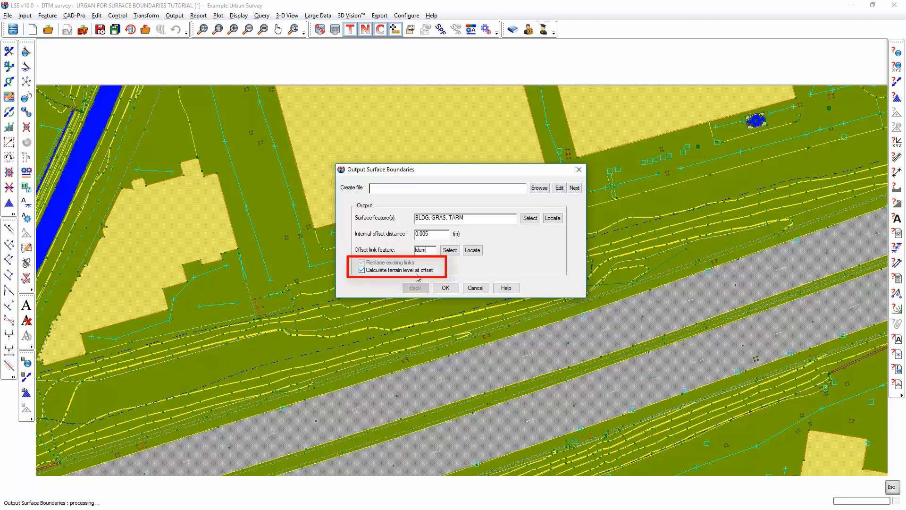
left_click(444, 289)
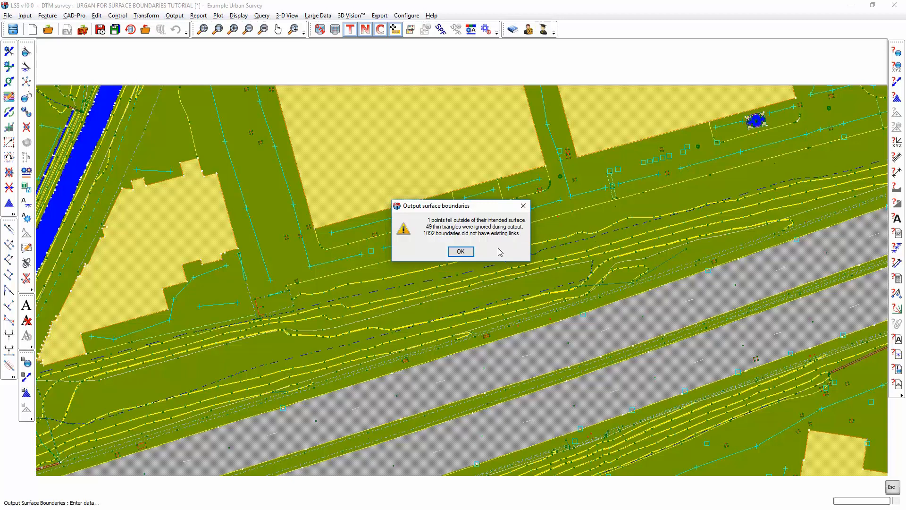
left_click(461, 252)
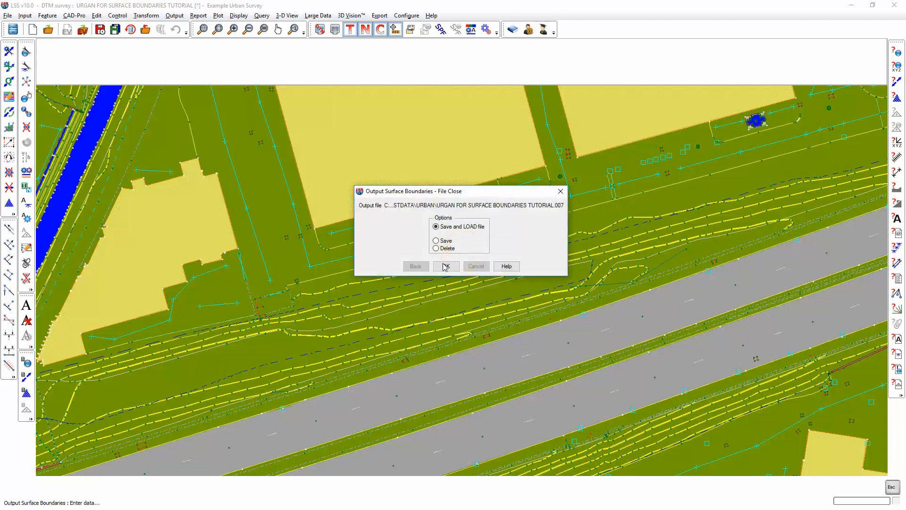
- Save the surface boundaries output file and load it as load file 007 to update the DTM
left_click(446, 266)
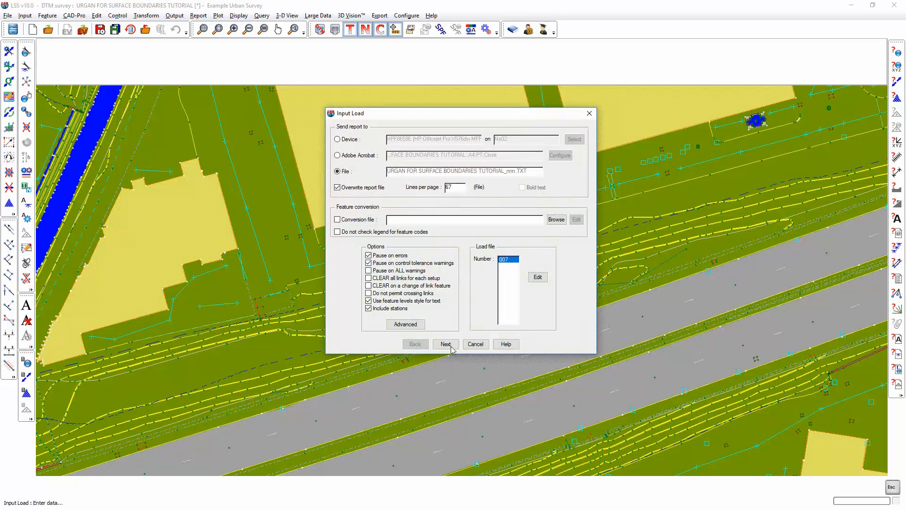
left_click(447, 345)
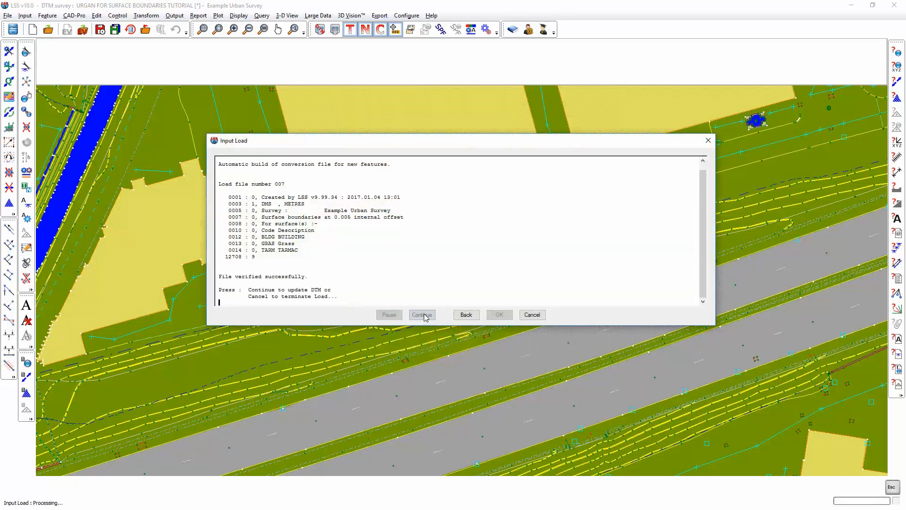
left_click(423, 315)
left_click(498, 315)
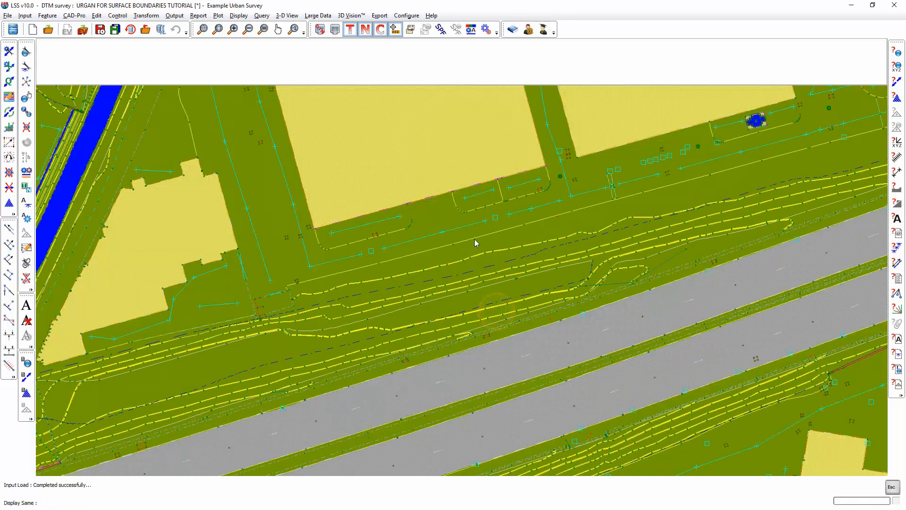
- Query the building edge link and the offset links on either side of it near the large central building
left_click(218, 29)
left_click_drag(365, 202, 397, 225)
scroll(435, 240, "up", 10)
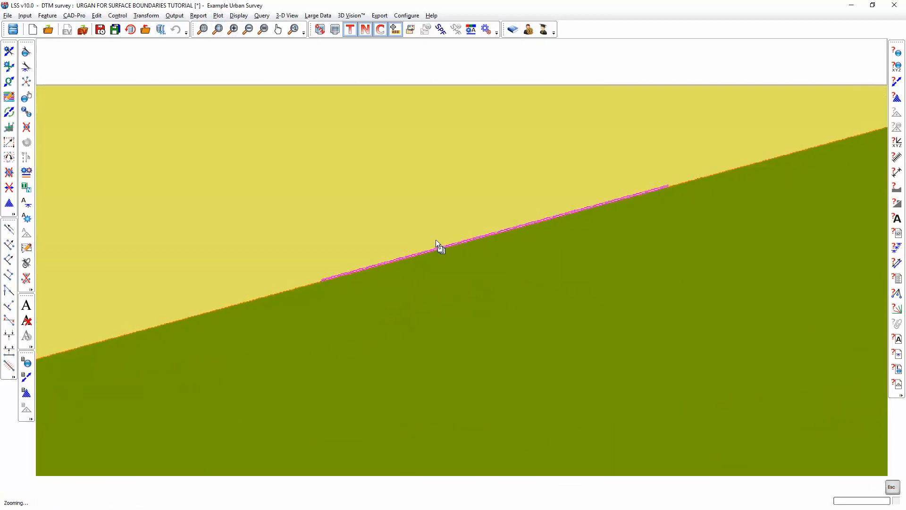
scroll(485, 283, "up", 5)
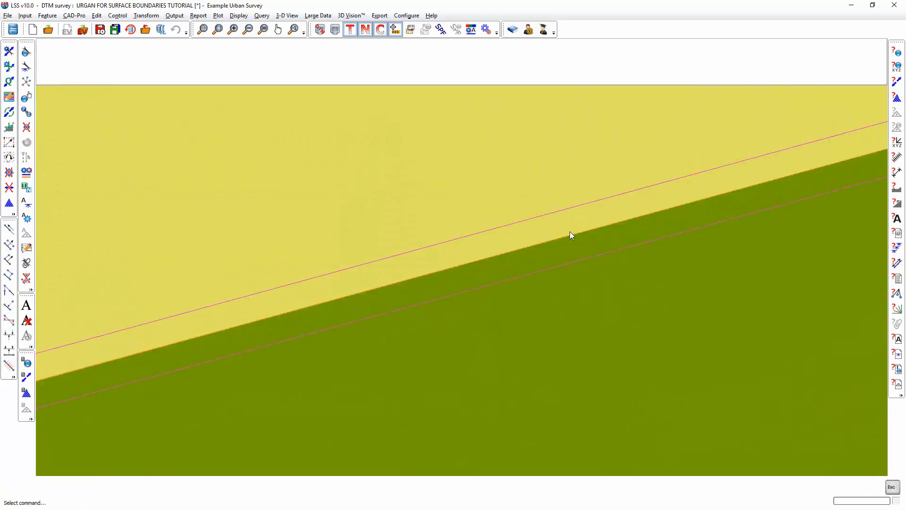
left_click(896, 81)
mouse_move(588, 216)
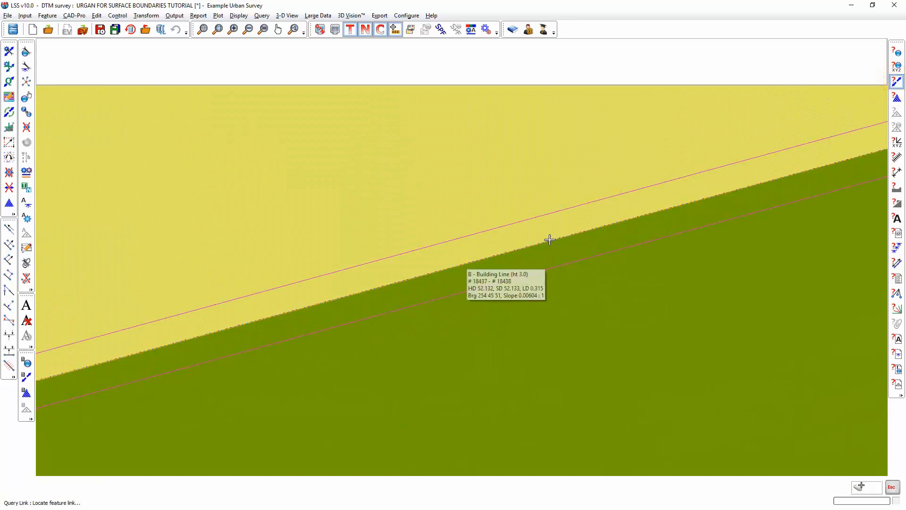
mouse_move(547, 216)
mouse_move(568, 263)
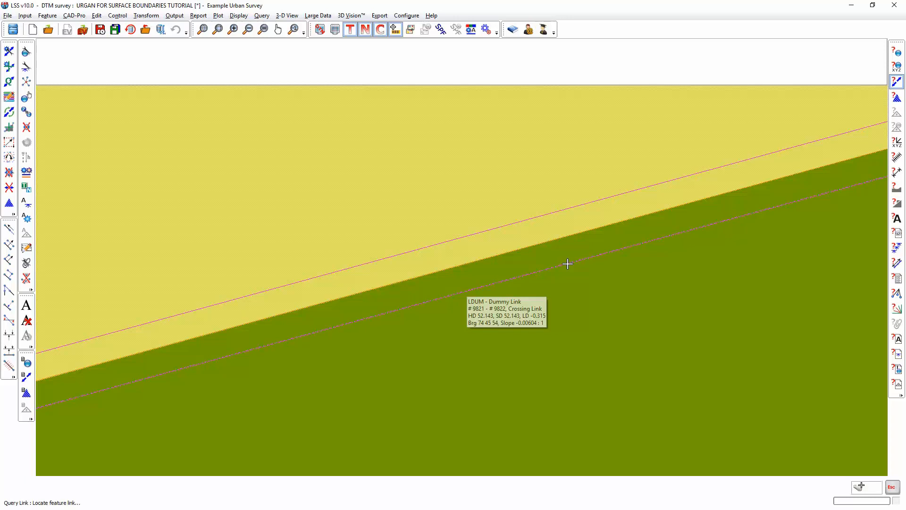
key("Escape")
scroll(567, 264, "down", 14)
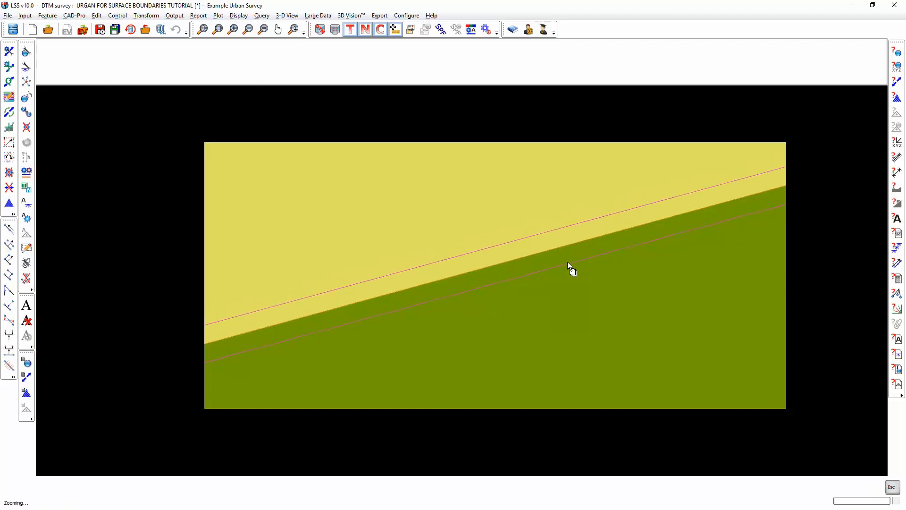
scroll(566, 262, "up", 5)
scroll(566, 262, "down", 3)
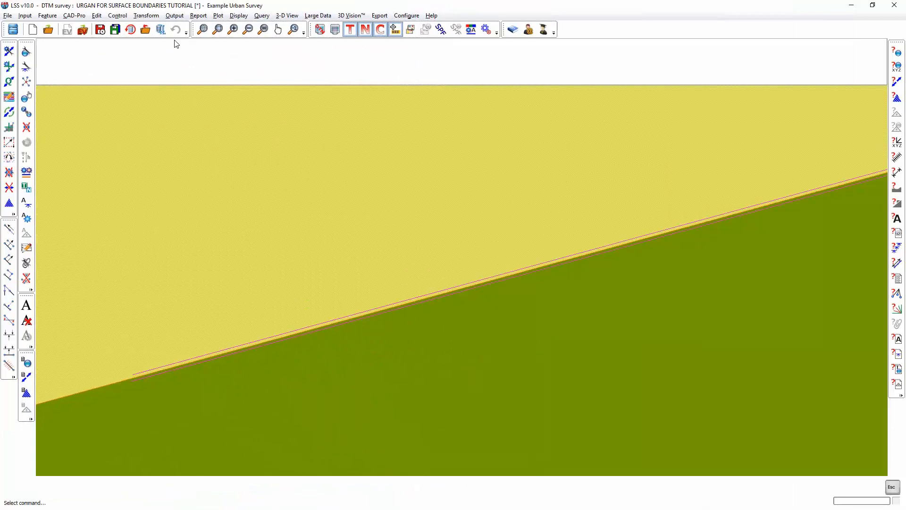
- Set up an output of the entire survey to a file named formation levels, with levels adjusted for surface height/depth perpendicular to the surface
left_click(174, 15)
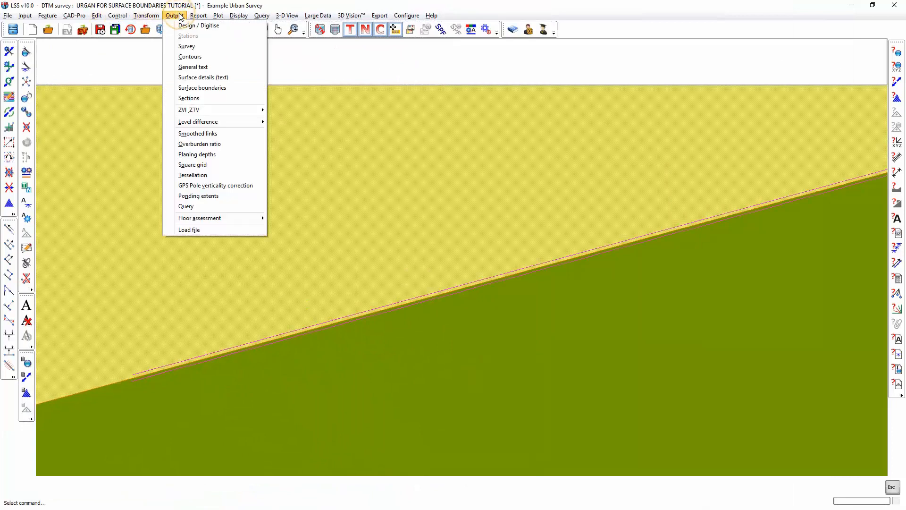
left_click(185, 47)
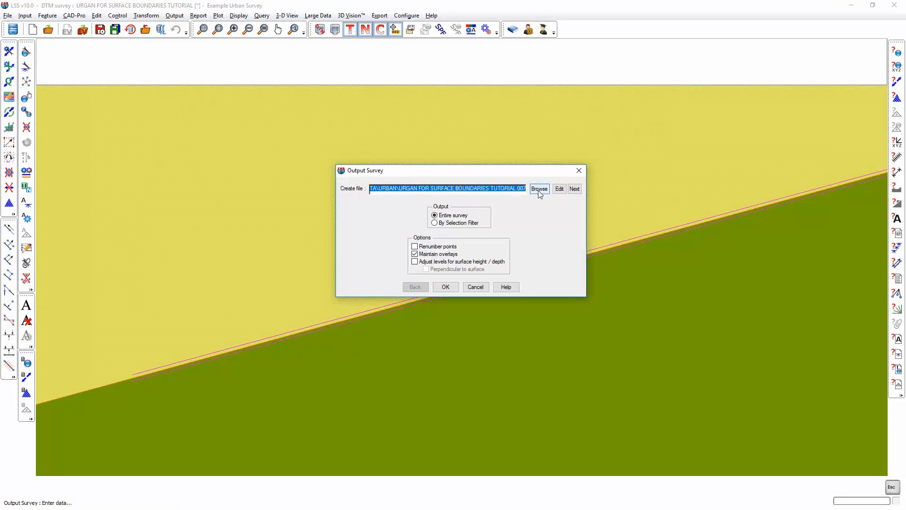
type("formation levels")
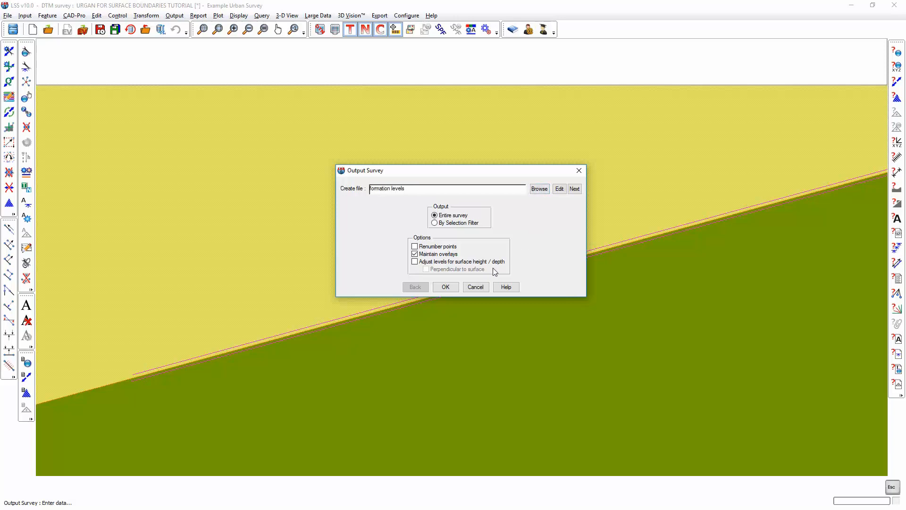
left_click(414, 262)
left_click(426, 269)
- Run the survey output, using the Original level for points entirely surrounded by surfaces of differing heights
left_click(445, 288)
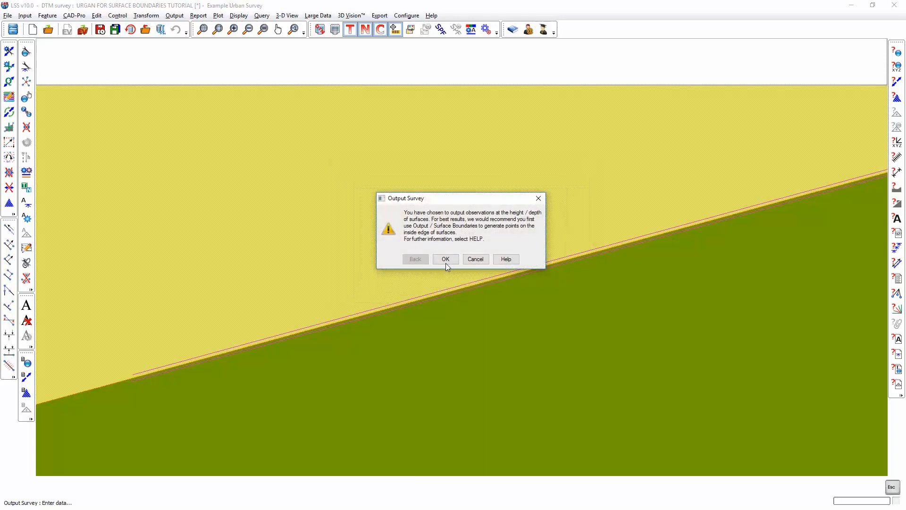
left_click(445, 259)
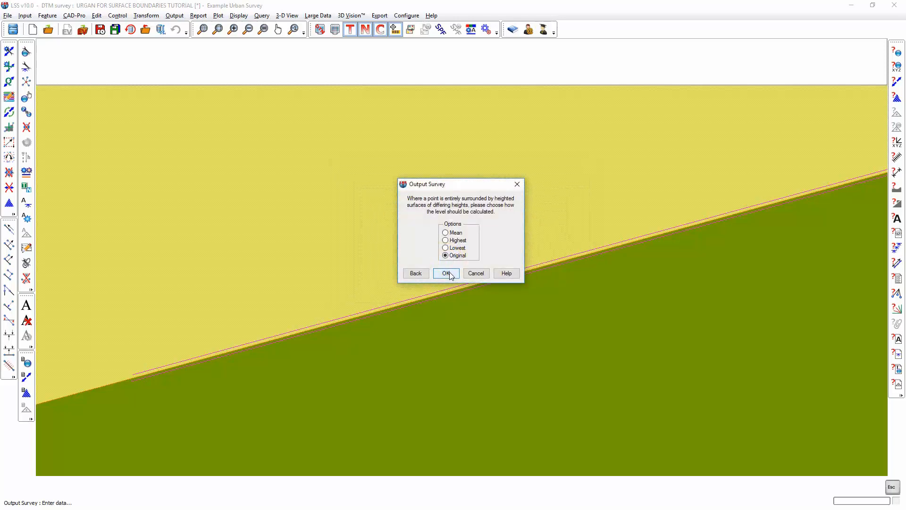
left_click(446, 273)
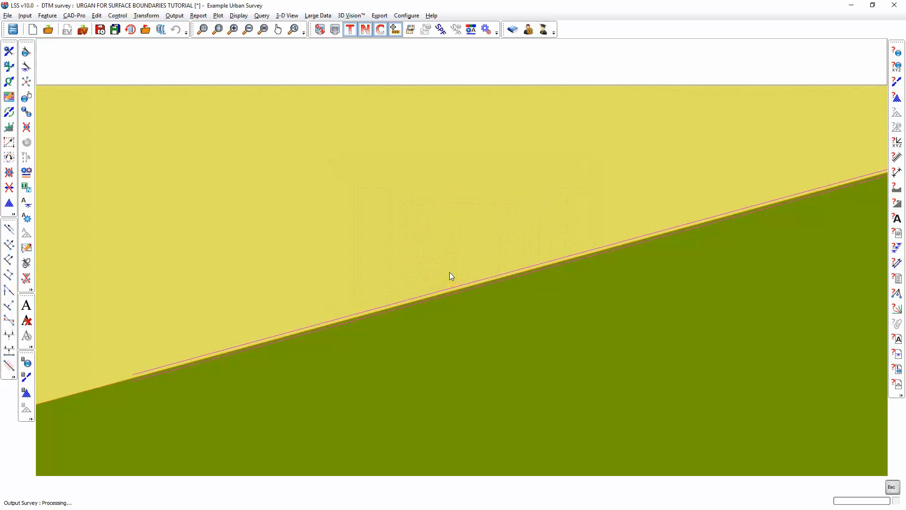
left_click(440, 260)
left_click(443, 266)
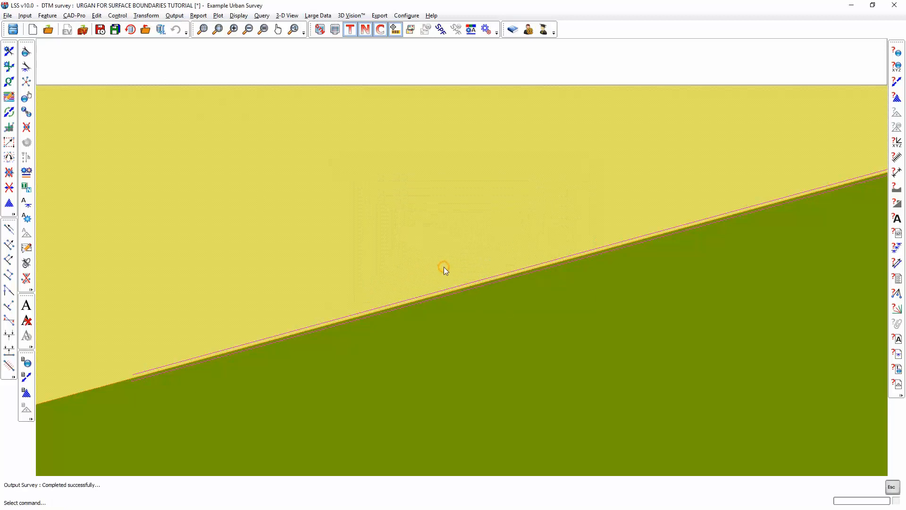
- Create the FORMATION LEVELS survey from the prototype and load the output survey file into it, updating the DTM
left_click(445, 283)
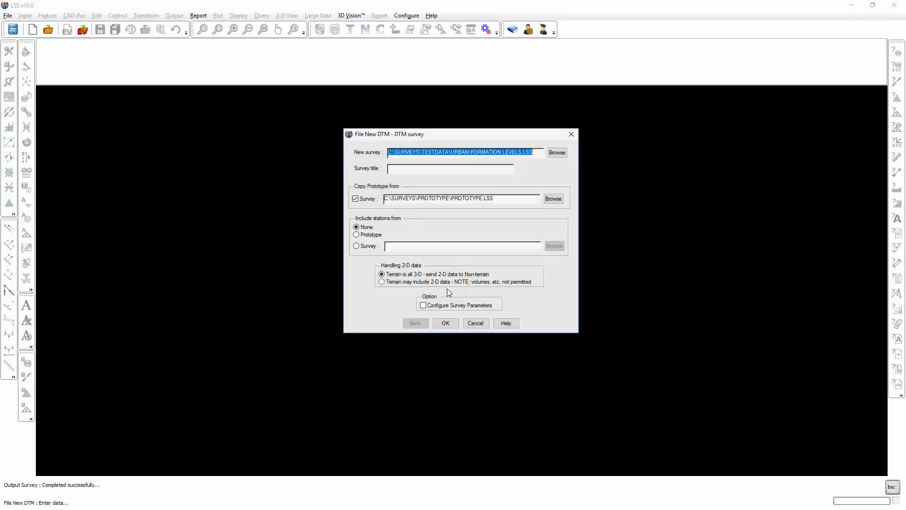
left_click(446, 324)
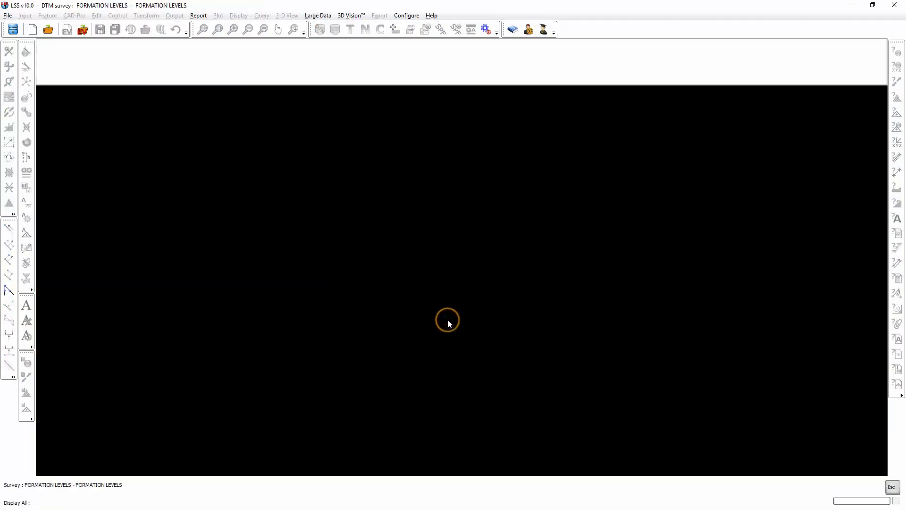
left_click(446, 344)
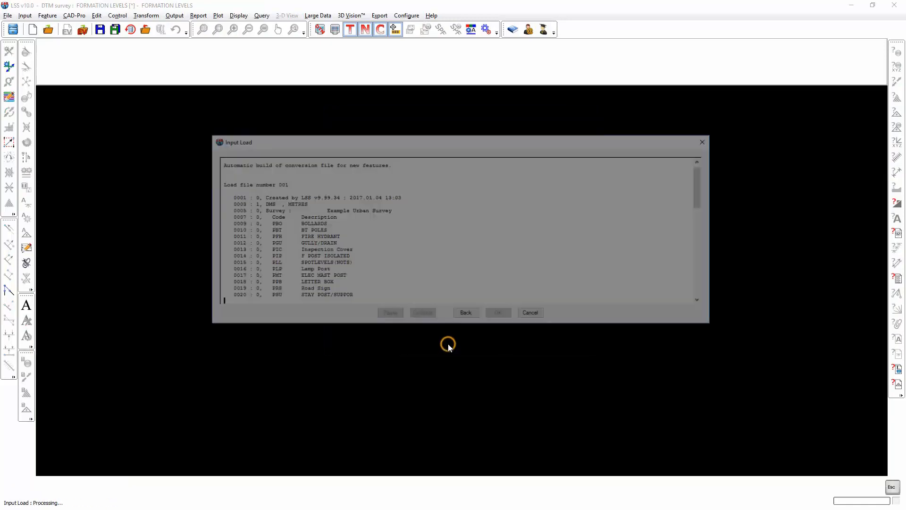
left_click(437, 266)
left_click(445, 283)
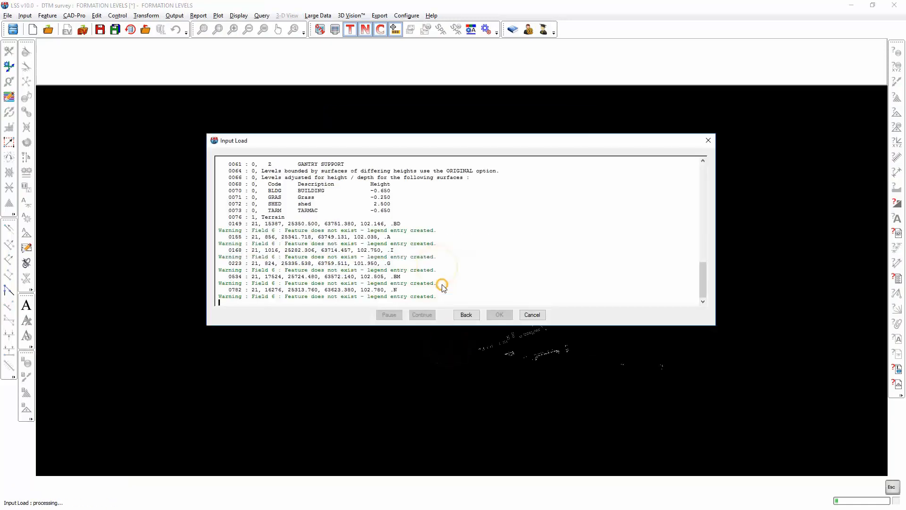
left_click(421, 315)
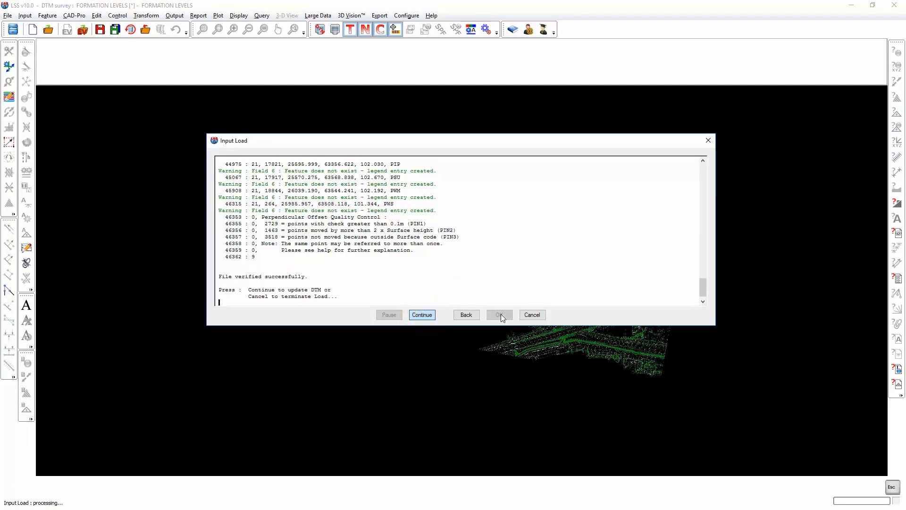
left_click(499, 314)
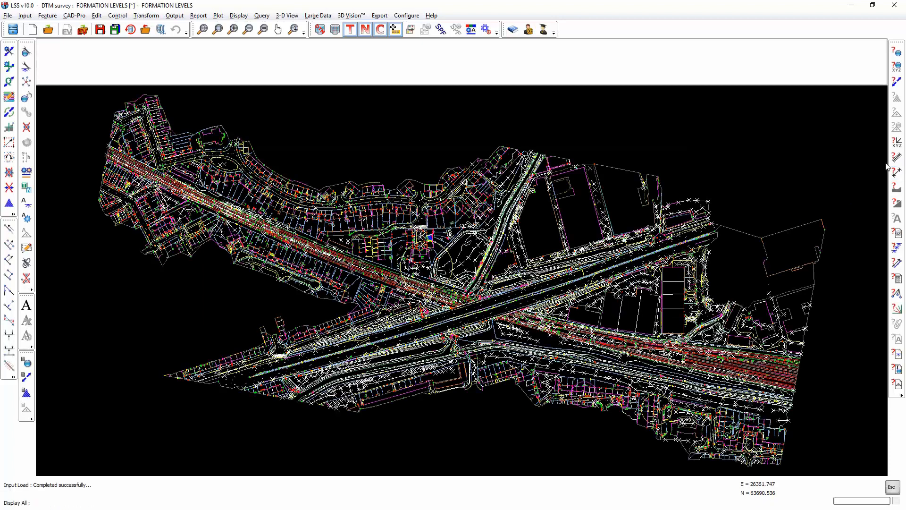
- Set up a user-defined section query near the large central building, comparing the current survey with the surface boundaries tutorial survey coloured blue
left_click(217, 31)
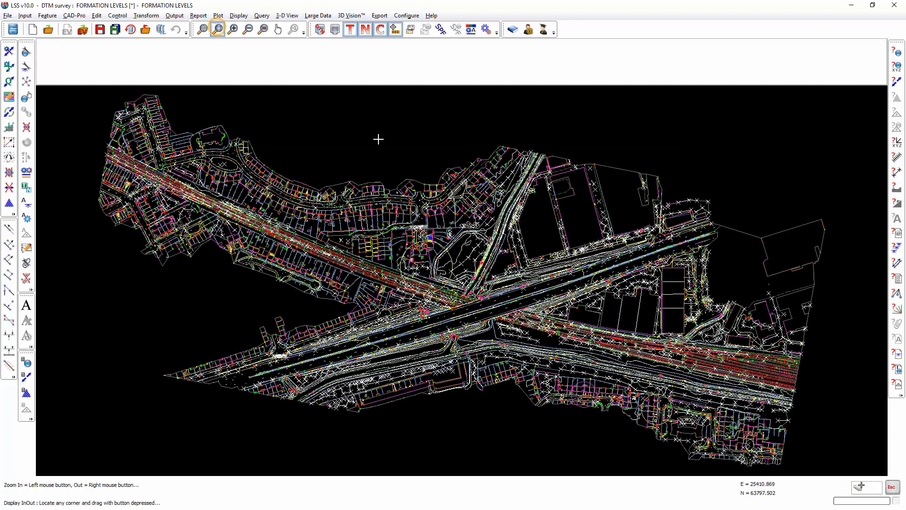
left_click_drag(492, 221, 625, 301)
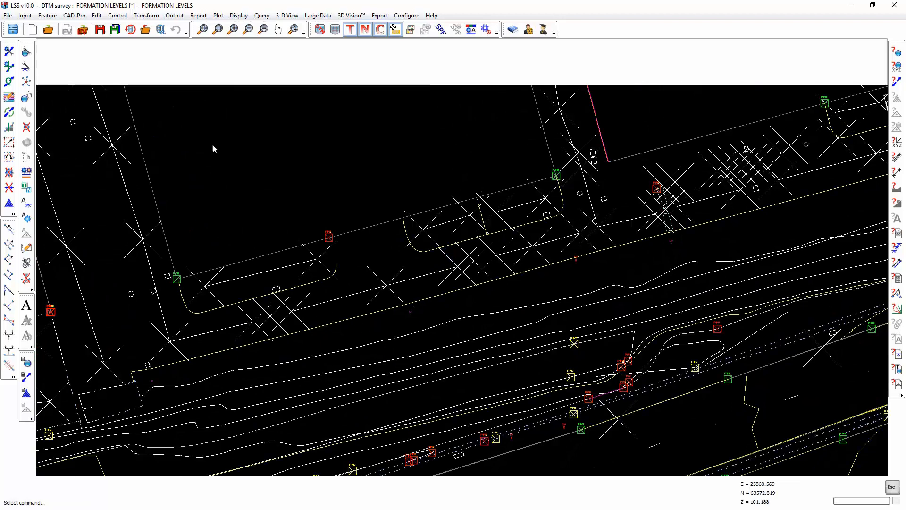
left_click(896, 188)
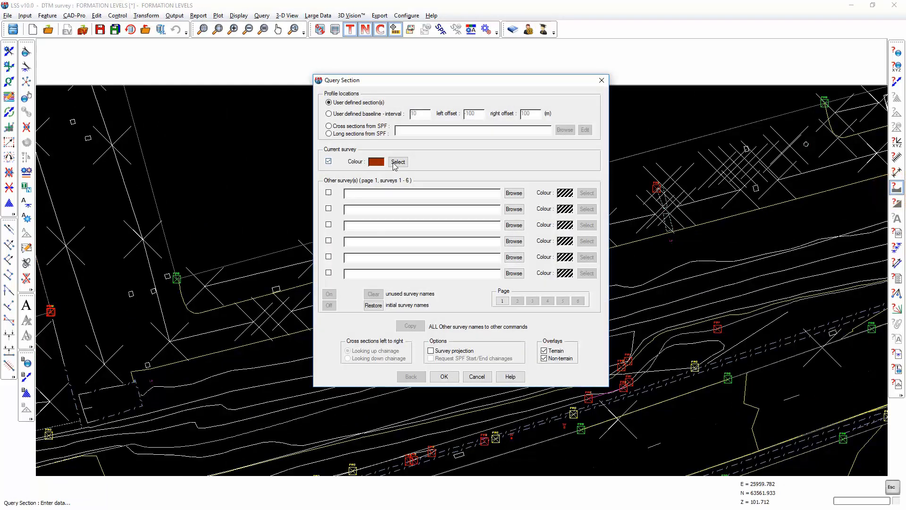
left_click(329, 192)
left_click(514, 193)
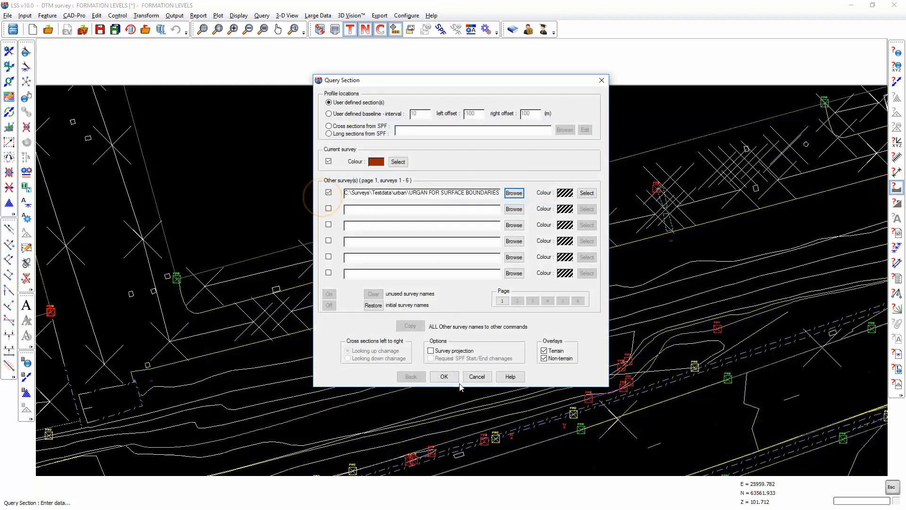
left_click(586, 193)
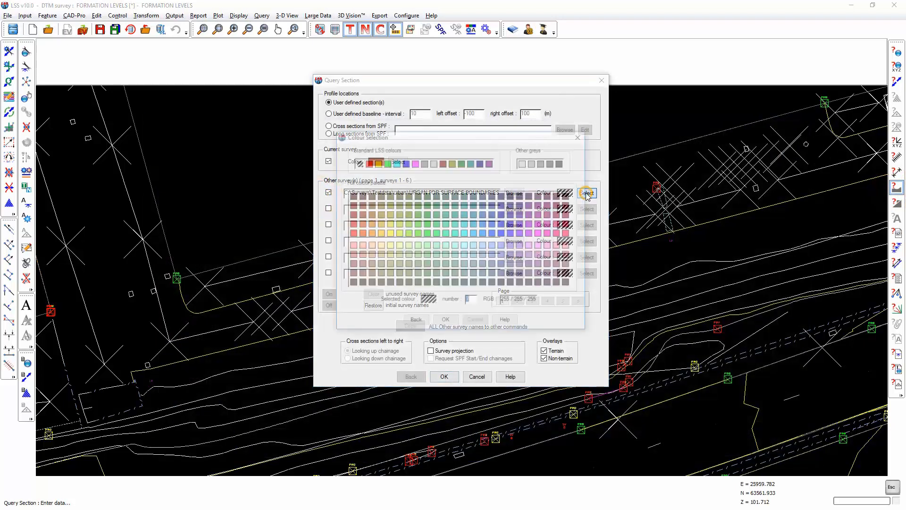
left_click(483, 214)
left_click(445, 322)
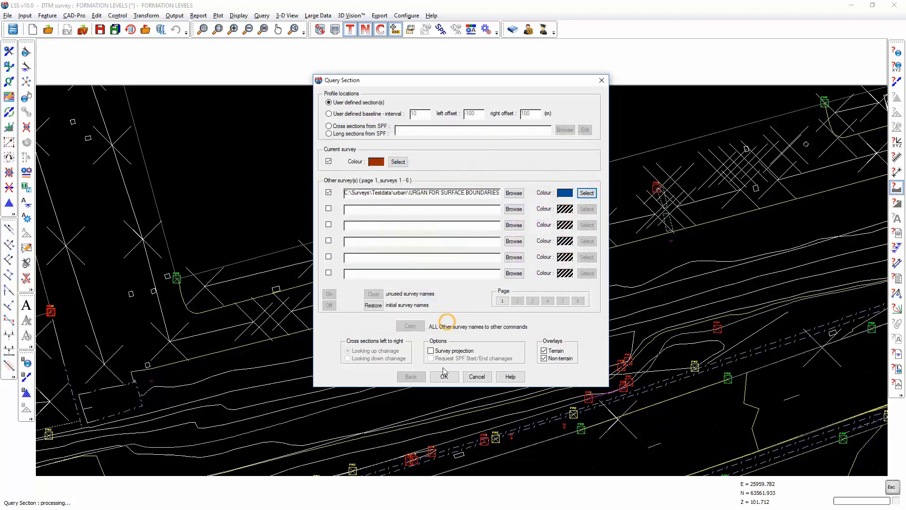
- Cut a section about 46 m long from the building area across the grass slope and turn off the fill between the profiles
left_click(443, 376)
left_click(365, 175)
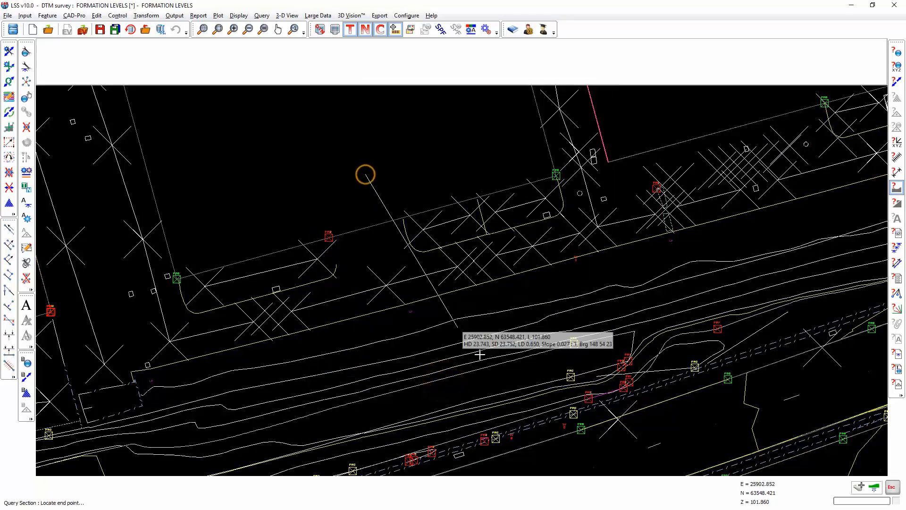
left_click(572, 455)
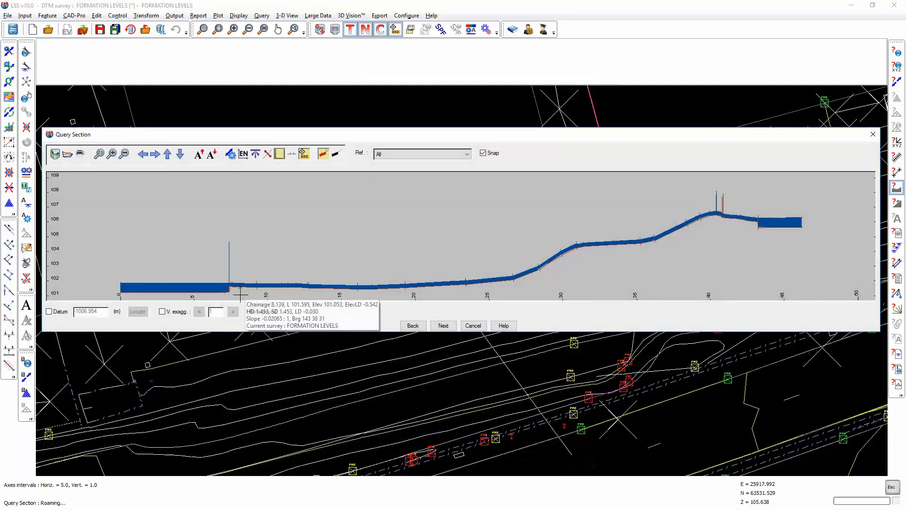
left_click(323, 153)
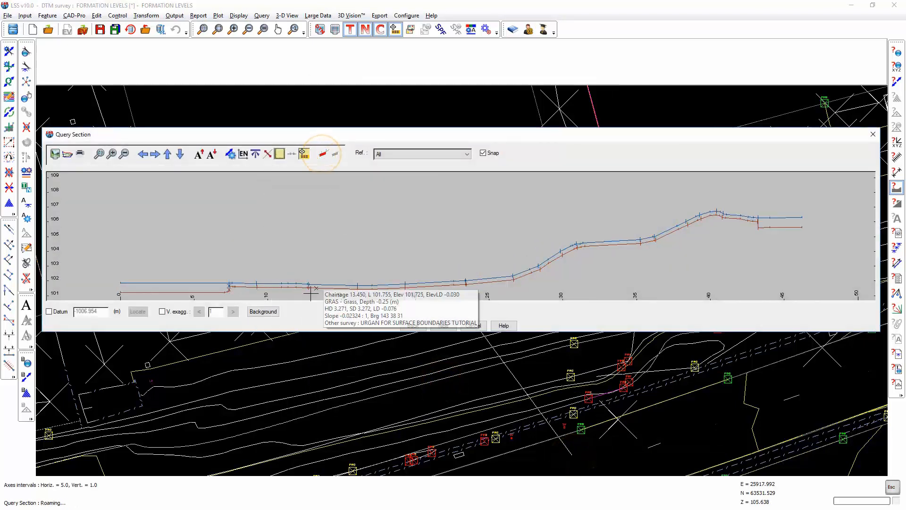
- Examine the offset between the original and formation level profiles along the section, including the surface edges and slopes, and close the section
middle_click_drag(274, 289, 352, 234)
scroll(236, 236, "up", 3)
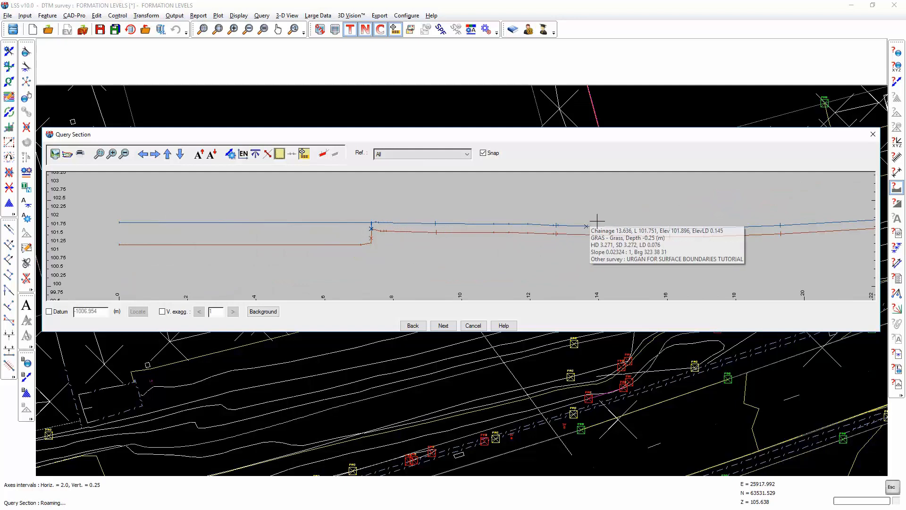
middle_click_drag(836, 222, 390, 228)
middle_click_drag(574, 213, 402, 282)
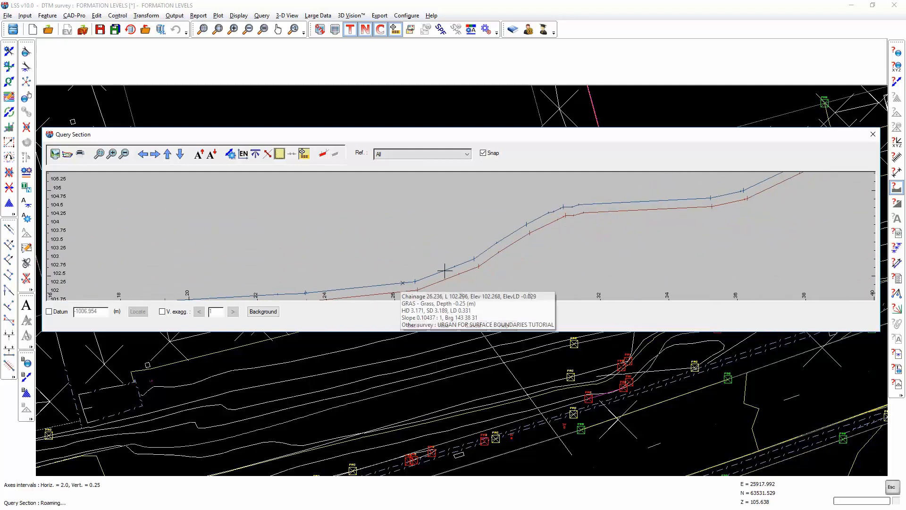
middle_click_drag(627, 242, 485, 283)
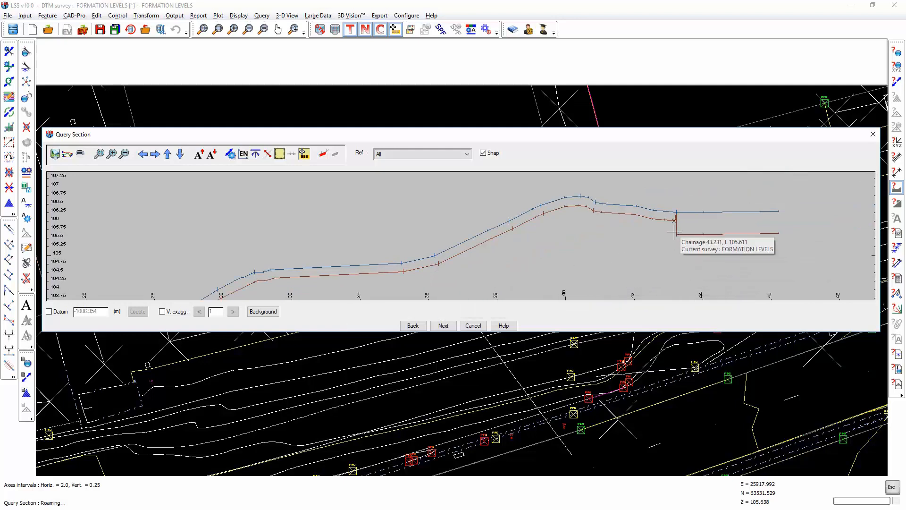
scroll(682, 234, "up", 2)
middle_click_drag(603, 222, 657, 223)
middle_click_drag(560, 223, 684, 257)
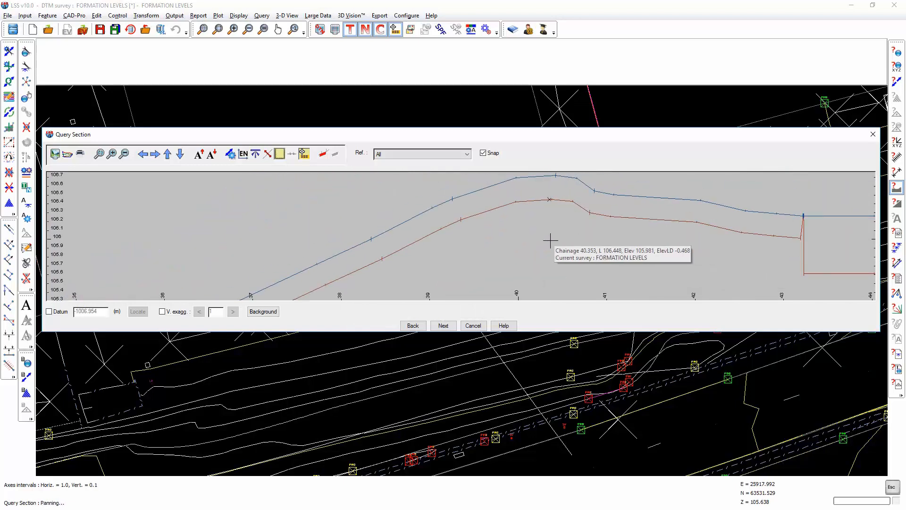
middle_click_drag(550, 241, 667, 238)
middle_click_drag(568, 263, 740, 248)
middle_click_drag(617, 291, 693, 223)
middle_click_drag(509, 259, 737, 196)
middle_click_drag(406, 245, 736, 244)
middle_click_drag(574, 274, 624, 182)
middle_click_drag(515, 266, 755, 203)
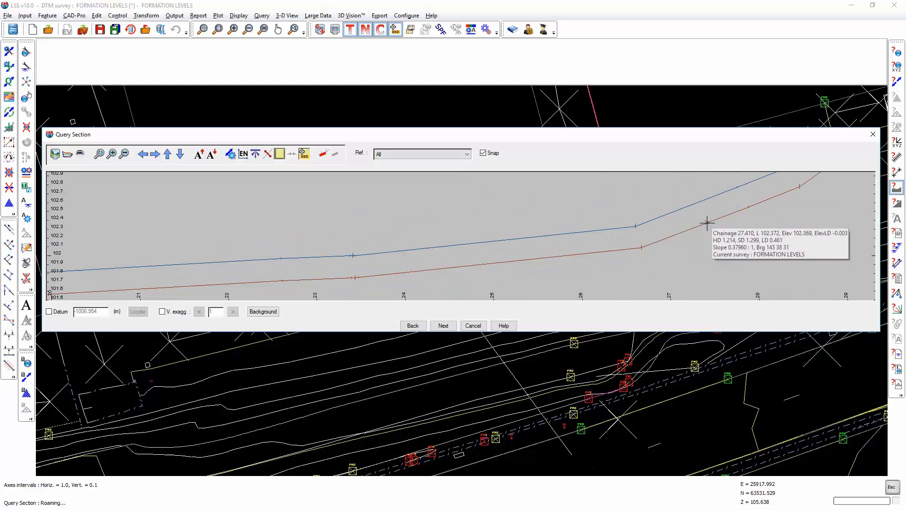
middle_click_drag(664, 256, 621, 287)
scroll(619, 238, "down", 2)
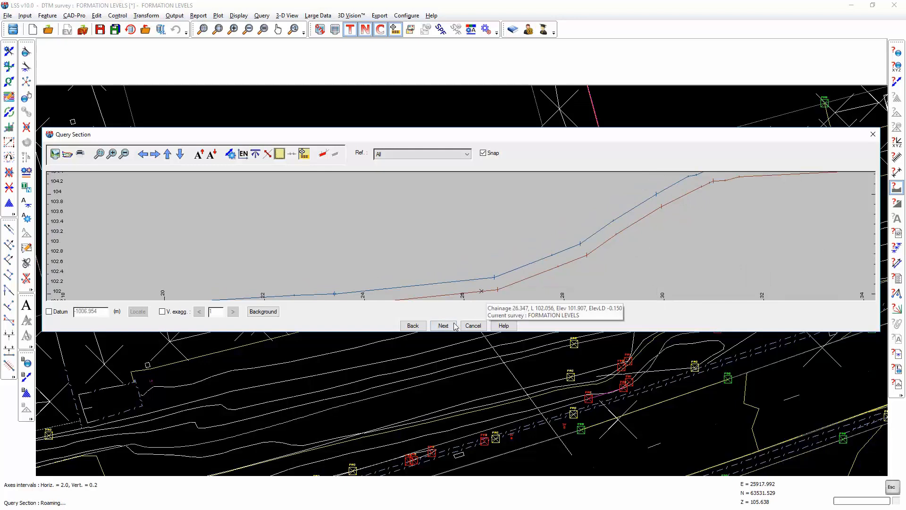
left_click(473, 326)
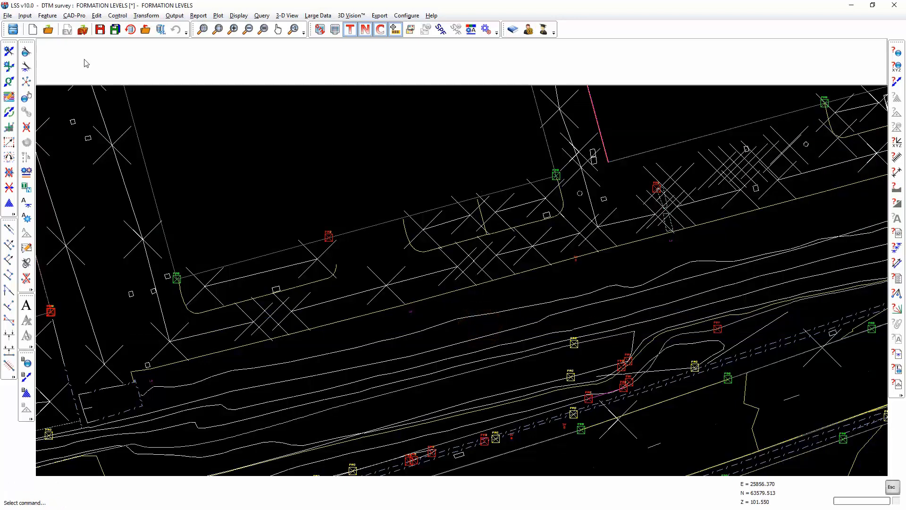
- Reopen the URGAN FOR SURFACE BOUNDARIES TUTORIAL survey from the recent surveys
left_click(8, 16)
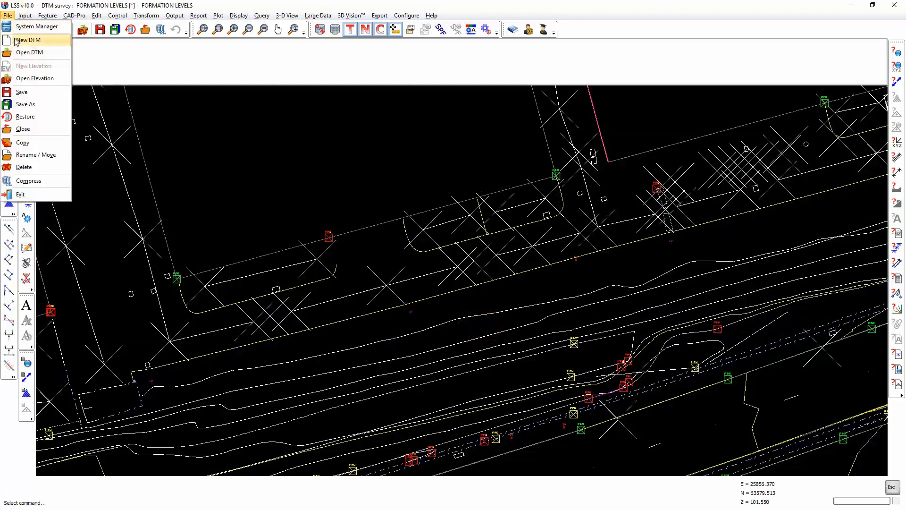
left_click(15, 27)
double_click(486, 252)
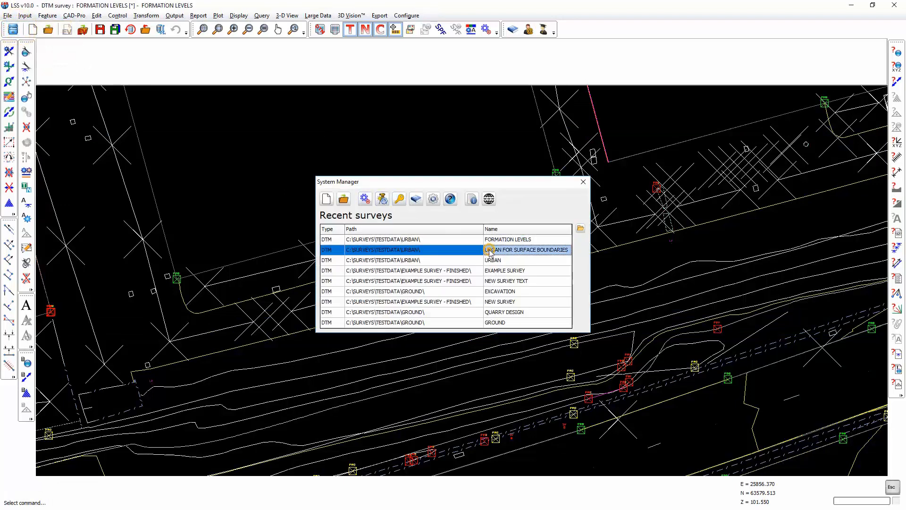
left_click(446, 283)
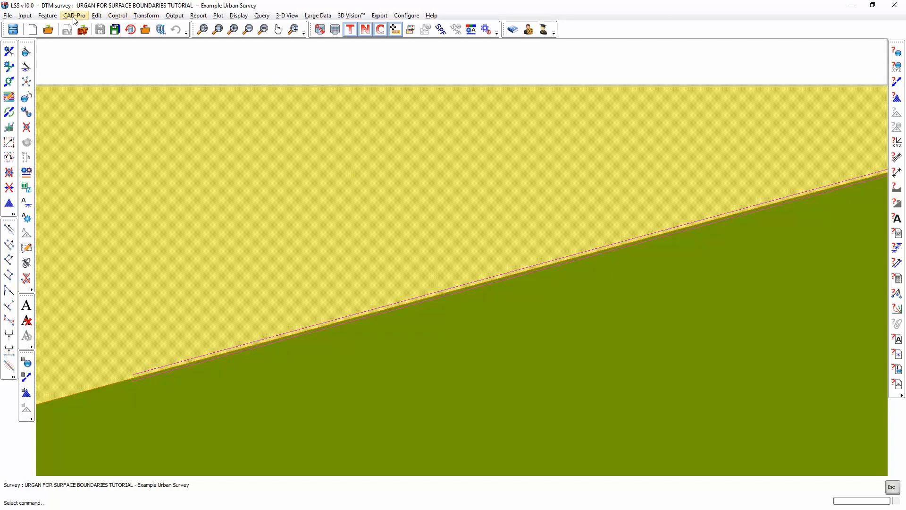
- Output the entire survey to FORMATION LEVELS vertical depth.001, adjusting levels for surface depth without the perpendicular option and using Original for surrounded points, saving and loading it
left_click(174, 17)
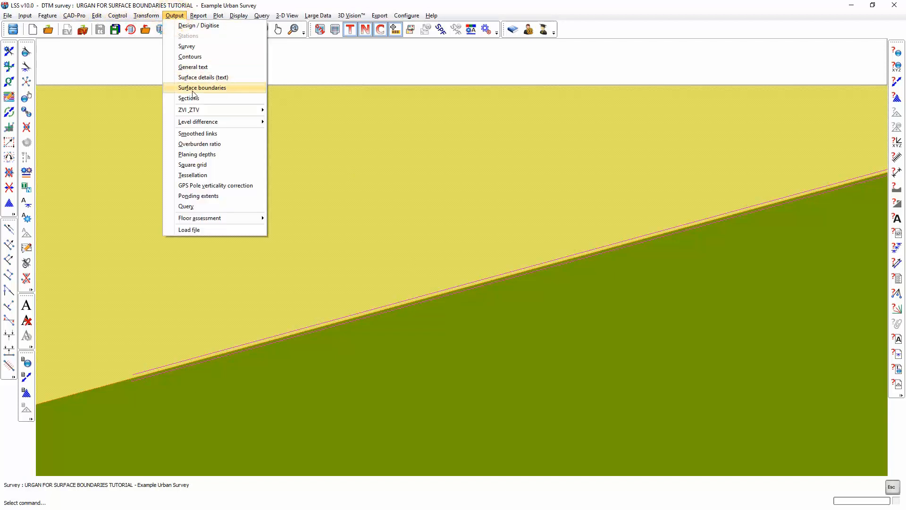
left_click(196, 46)
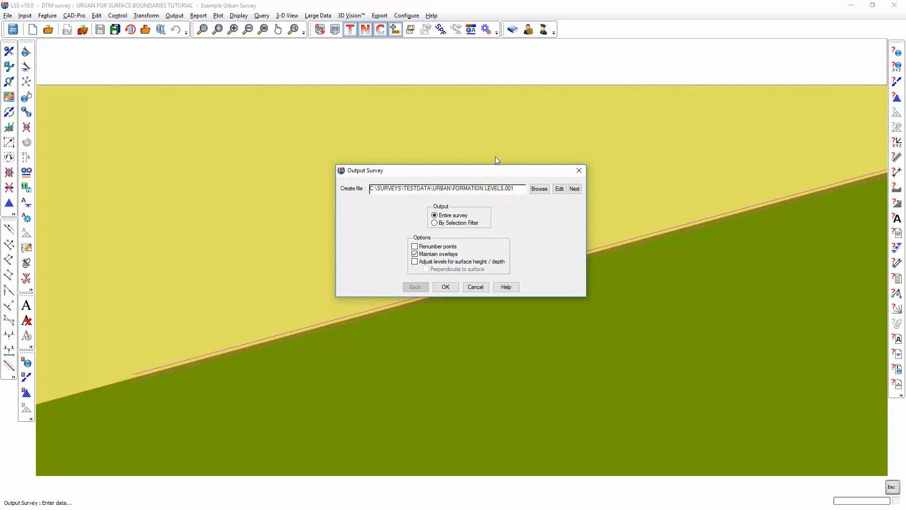
type("vertical depth")
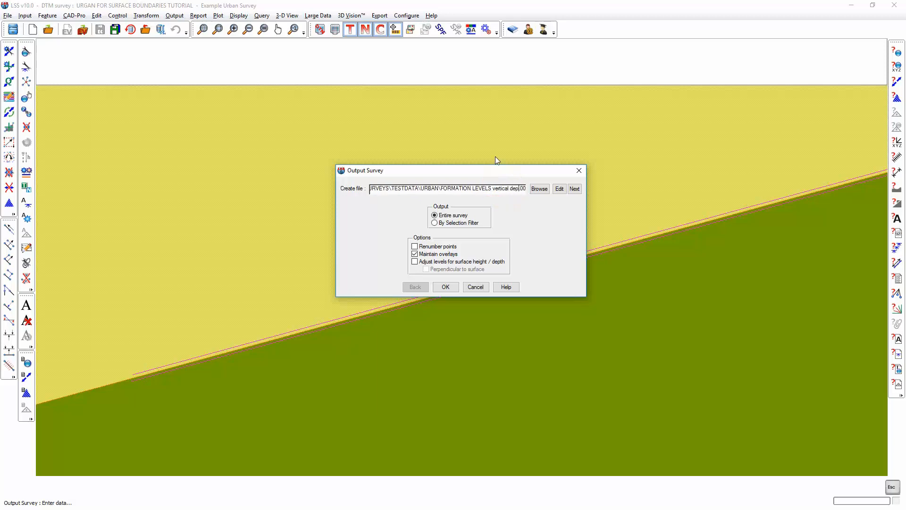
left_click(450, 288)
left_click(449, 260)
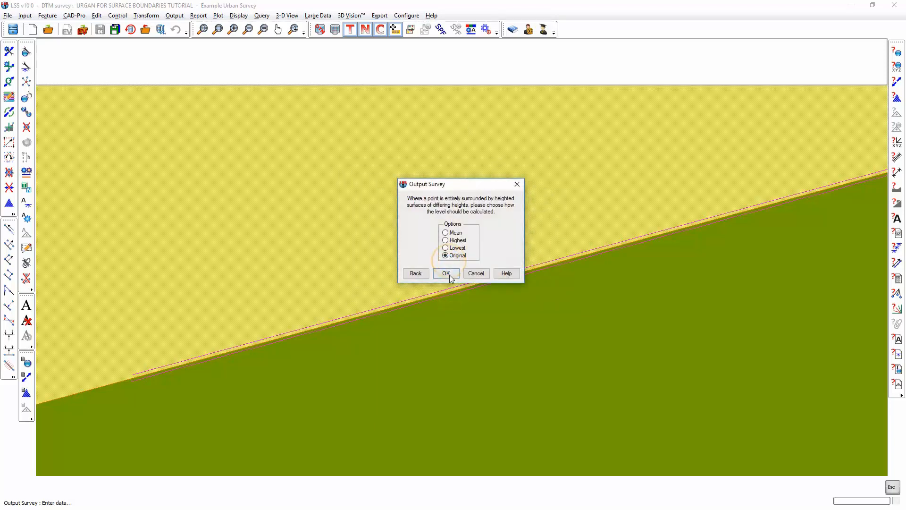
left_click(446, 274)
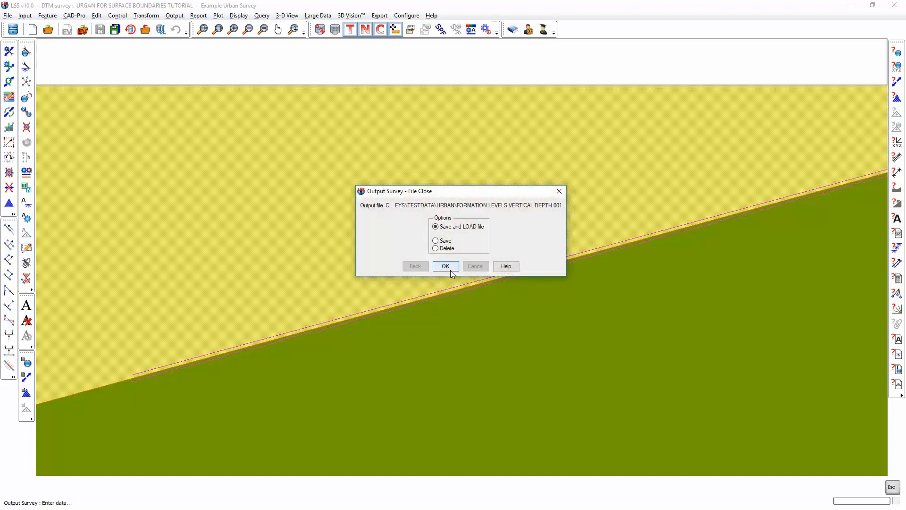
left_click(450, 269)
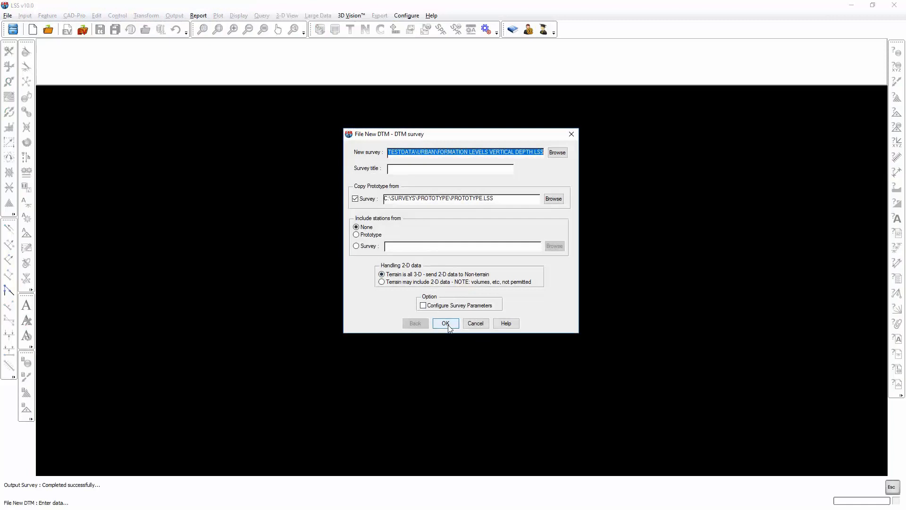
- Create the FORMATION LEVELS VERTICAL DEPTH survey from the PROTOTYPE survey and load the output file into it
left_click(445, 323)
left_click(447, 344)
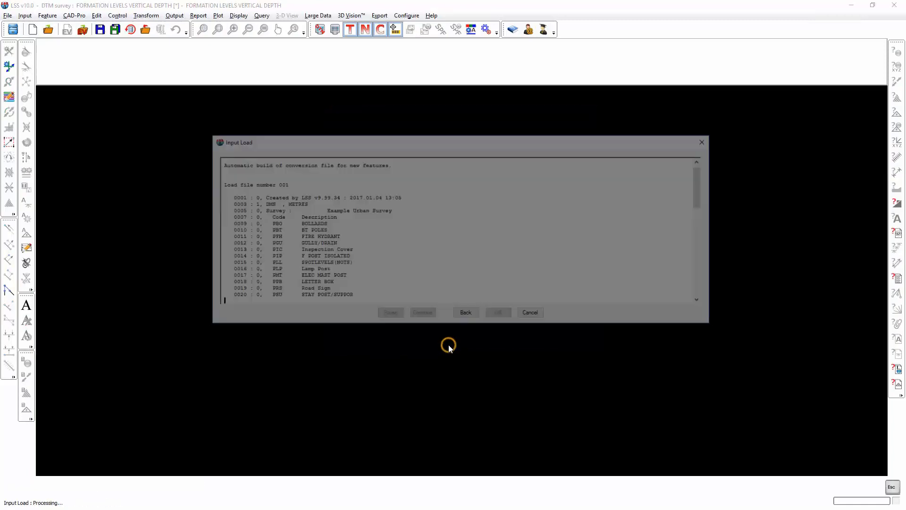
left_click(445, 284)
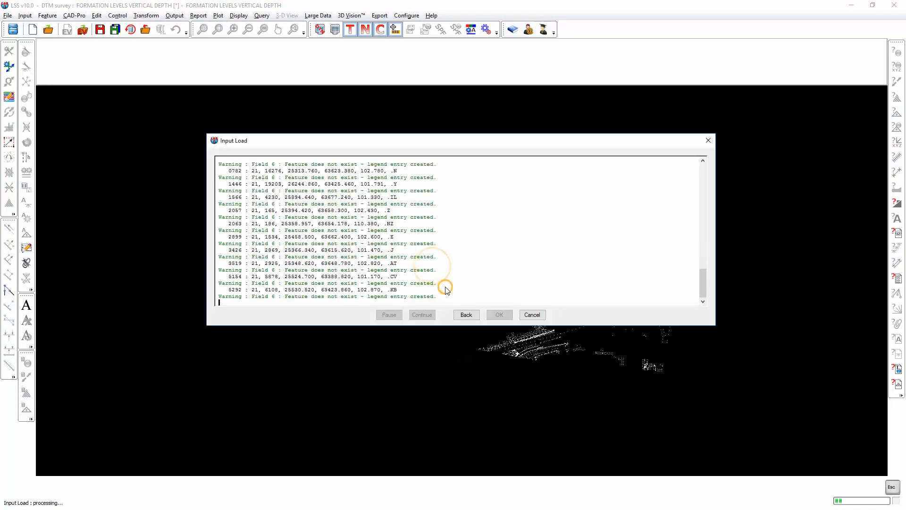
left_click(421, 315)
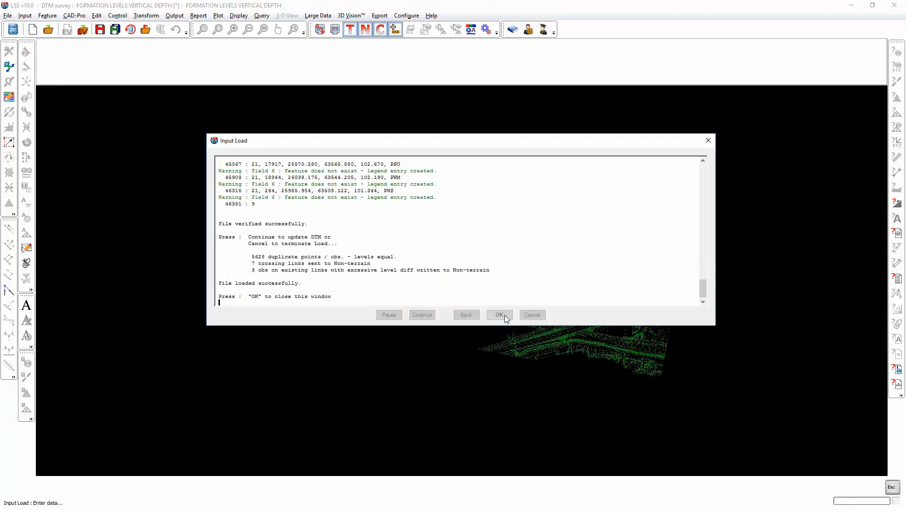
left_click(503, 315)
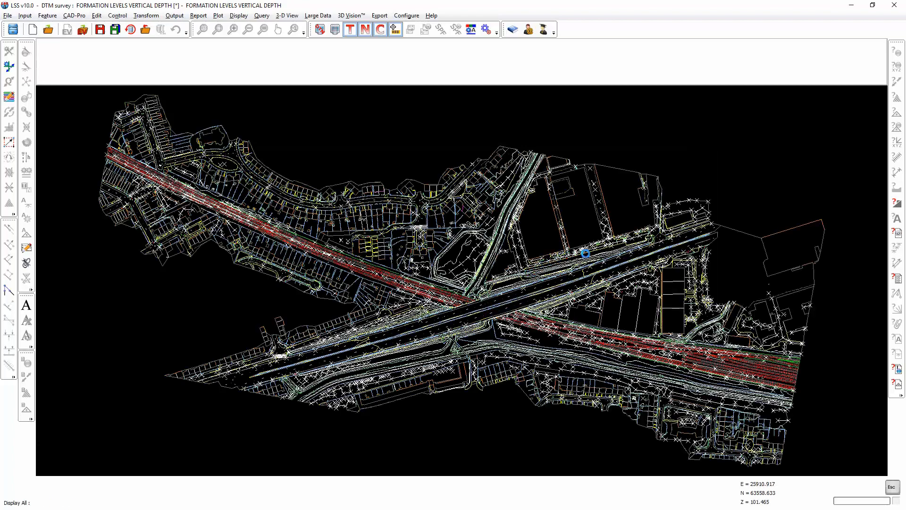
- Set up a user-defined section query near the road crossing, comparing the current survey with the FORMATION LEVELS survey coloured blue
middle_click(558, 275)
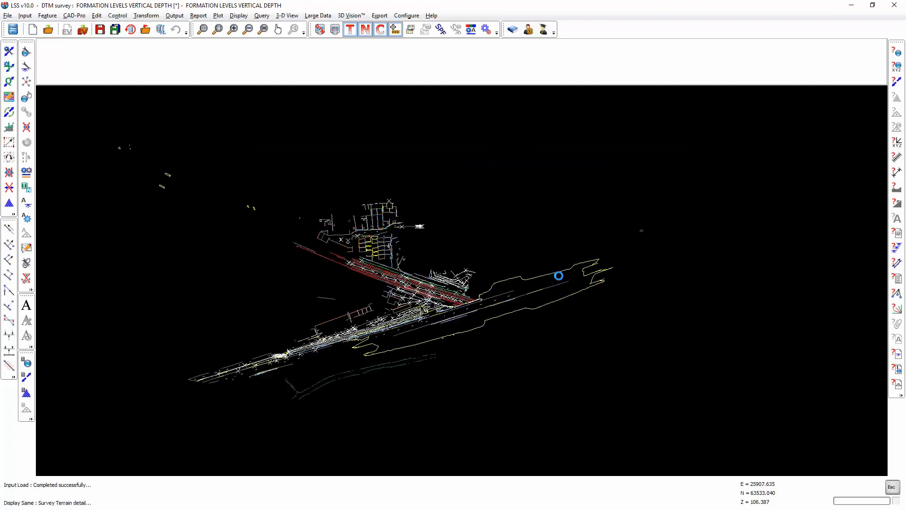
scroll(558, 275, "up", 4)
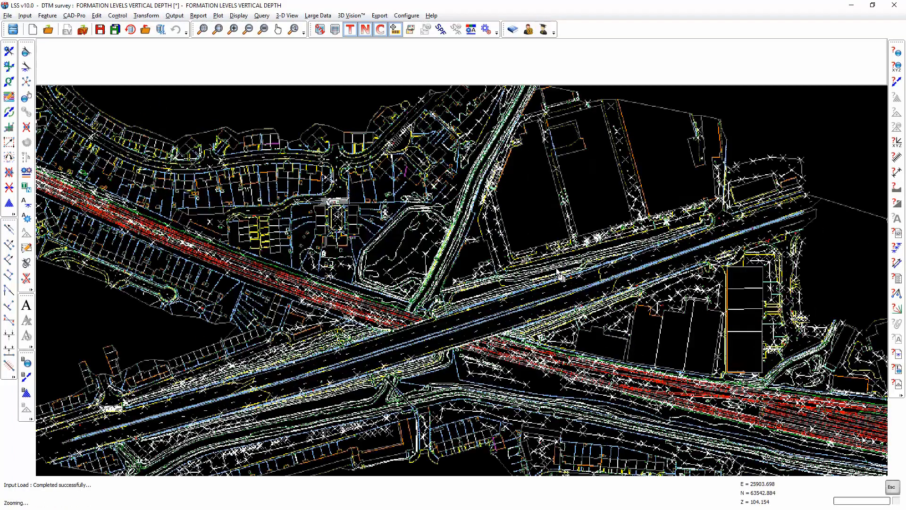
left_click(896, 187)
left_click(329, 194)
double_click(347, 193)
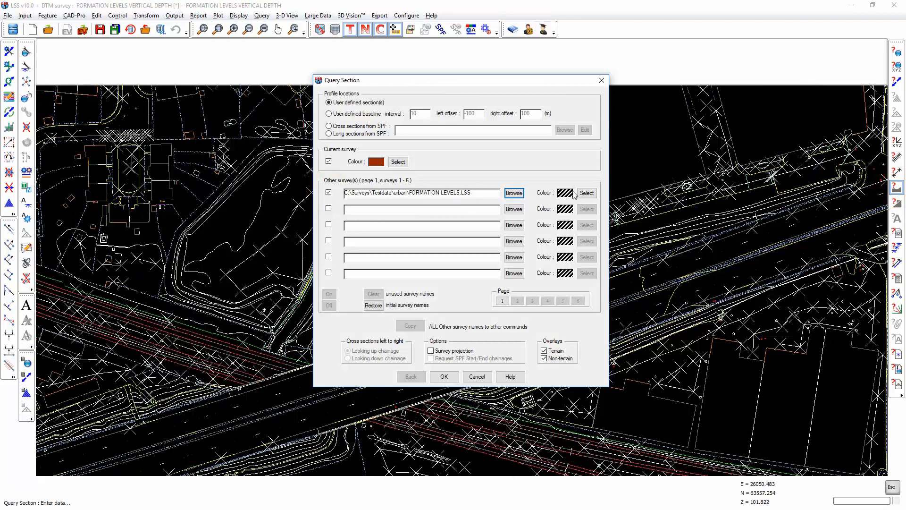
left_click(586, 194)
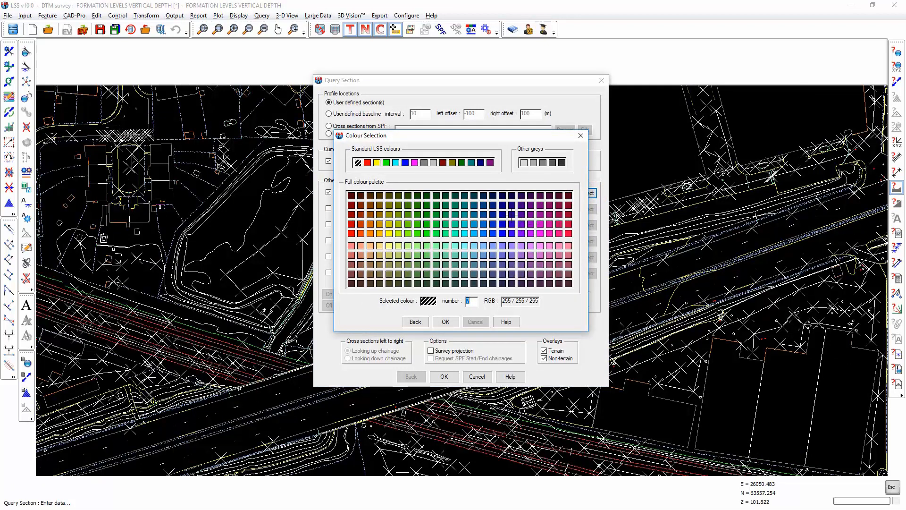
left_click(446, 322)
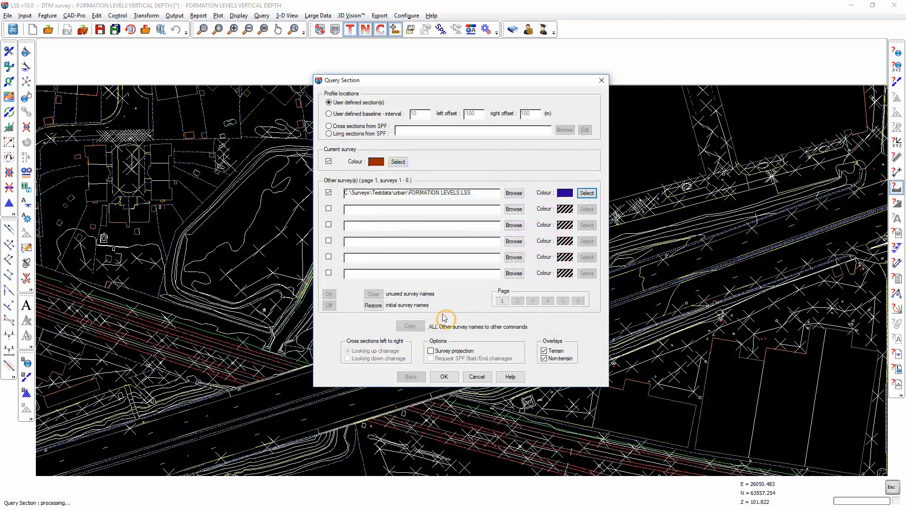
- Add the URBAN survey to the section comparison and colour it green
left_click(522, 211)
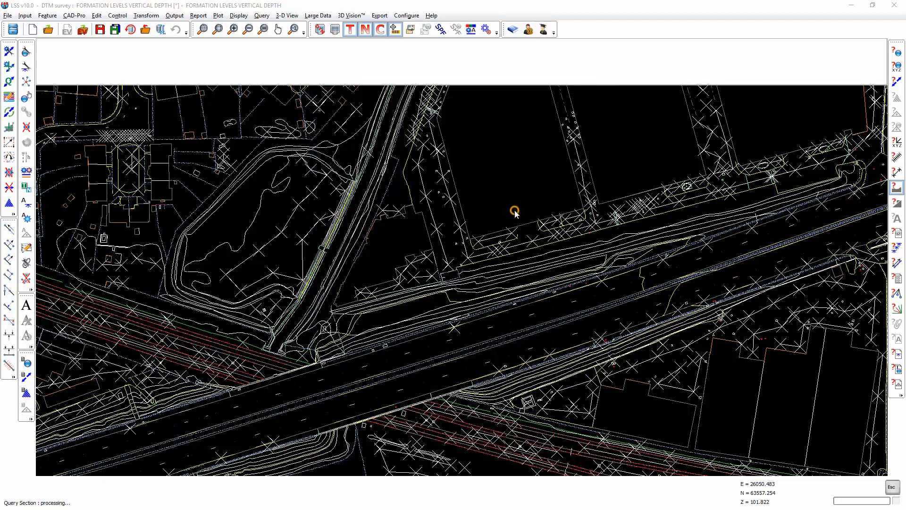
left_click(331, 201)
double_click(330, 200)
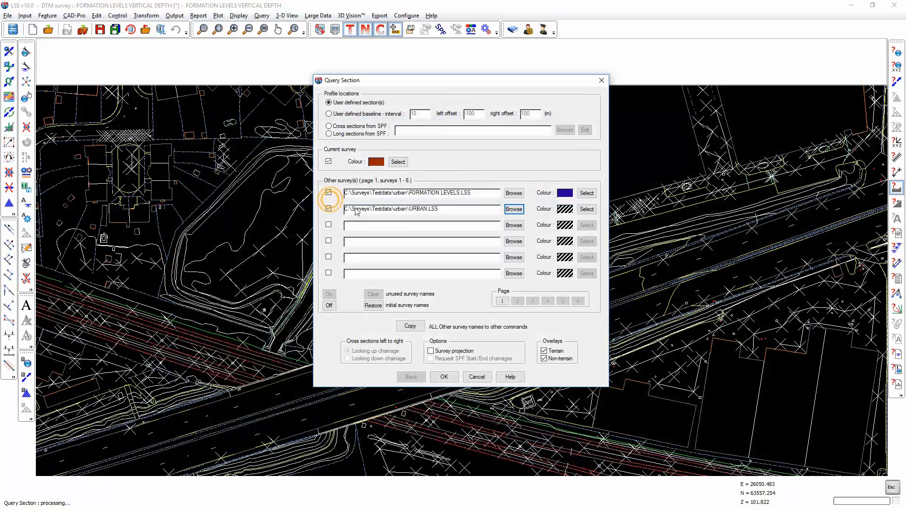
left_click(587, 209)
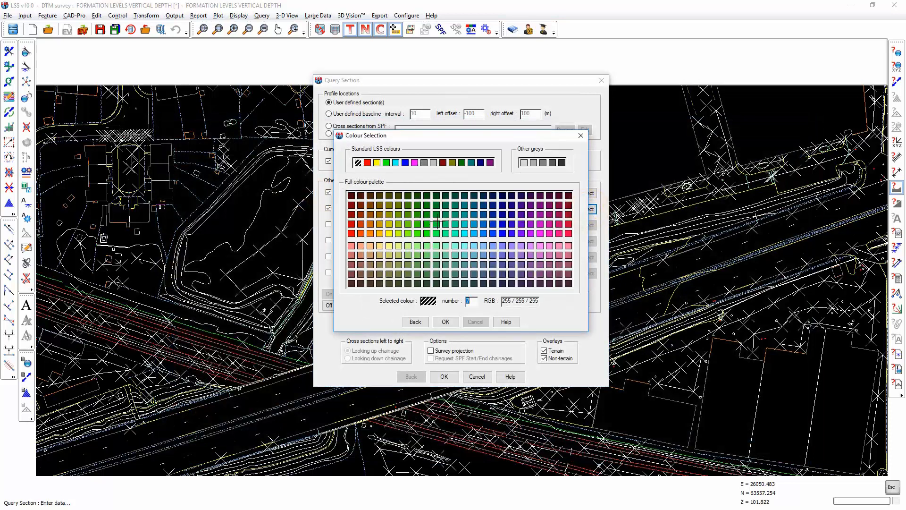
left_click(455, 324)
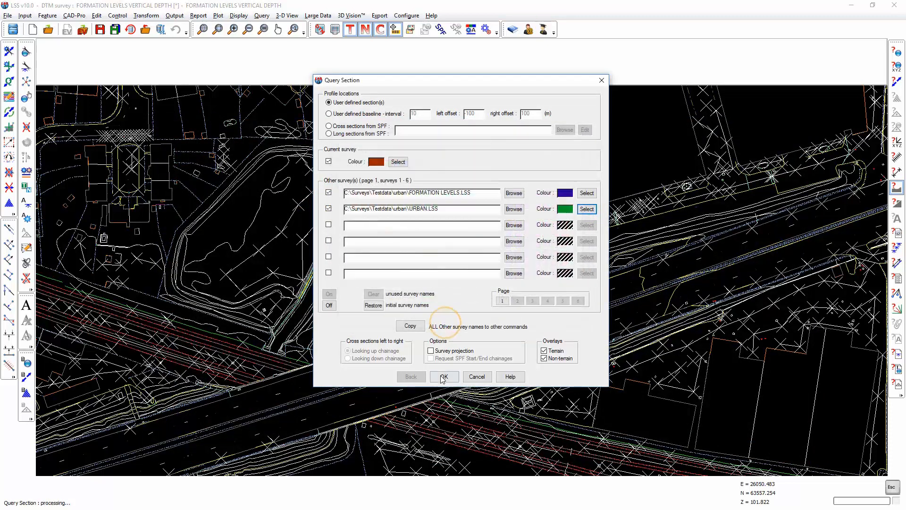
- Cut a section about 90 m long from the large open plot across the main road to the far side
left_click(444, 376)
left_click(514, 201)
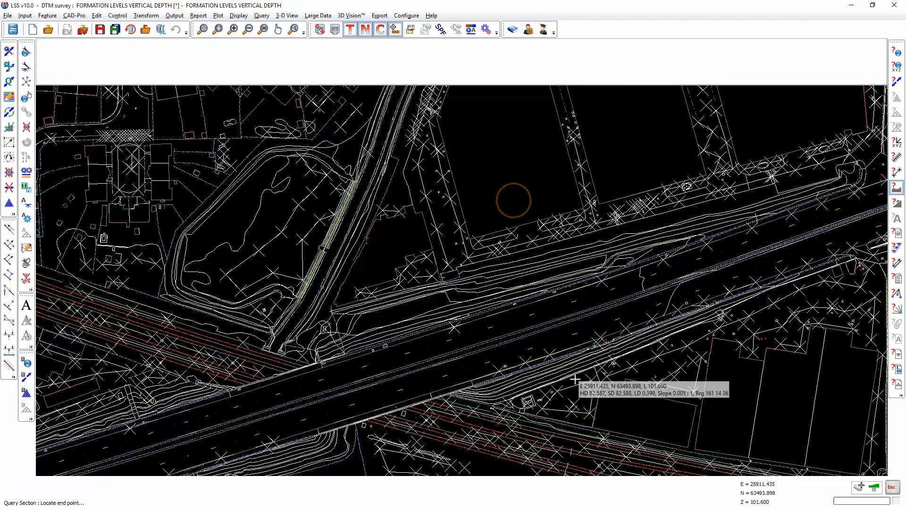
left_click(597, 386)
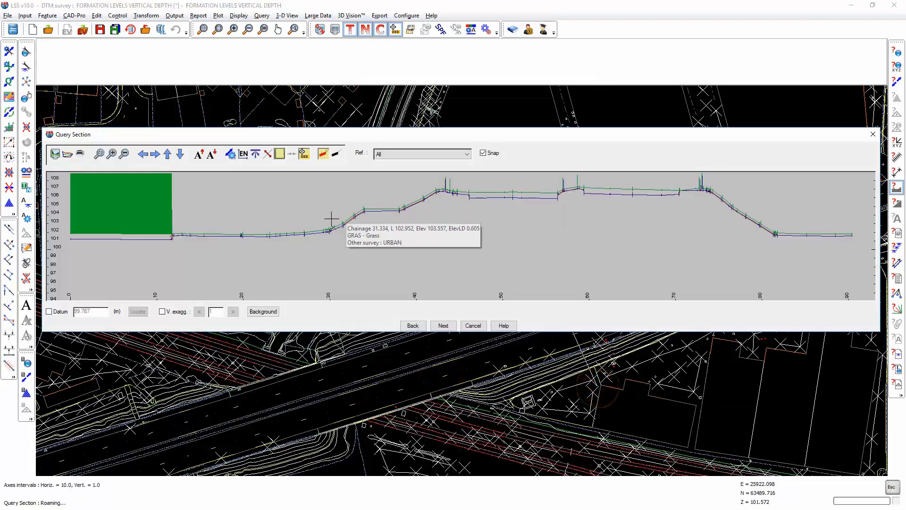
- Examine the separation of the original, perpendicular and vertical depth profiles at the foot of the grass slope around chainage 30
scroll(321, 225, "up", 3)
scroll(435, 246, "up", 1)
scroll(392, 248, "up", 1)
scroll(402, 257, "up", 1)
middle_click_drag(454, 271, 632, 264)
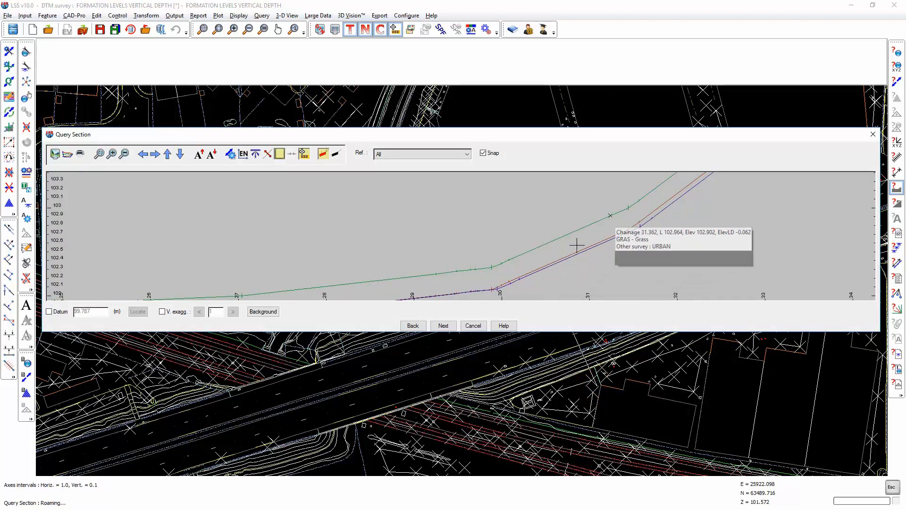
scroll(515, 282, "up", 1)
scroll(515, 282, "up", 1)
middle_click_drag(540, 276, 564, 277)
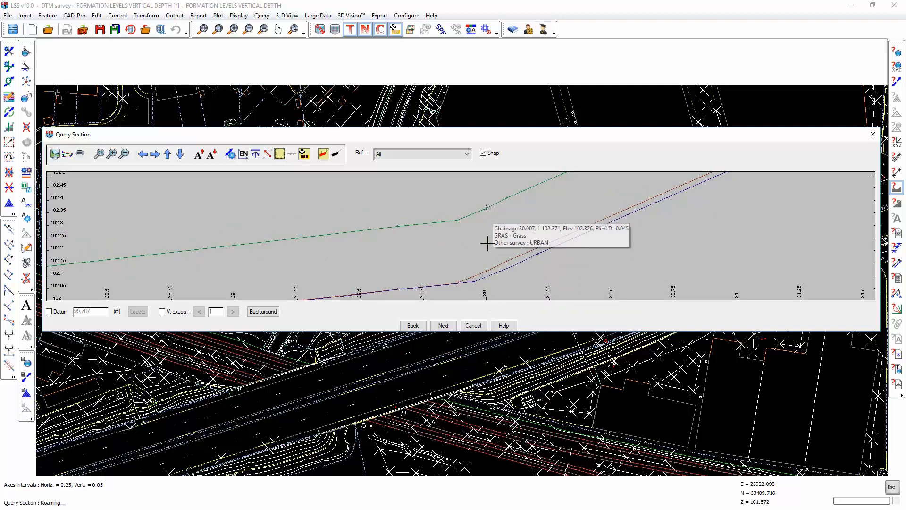
- Follow the three profiles up the embankment to about chainage 40, comparing the vertical and perpendicular offsets on the slopes and level stretches
middle_click_drag(649, 252, 531, 282)
middle_click_drag(632, 232, 532, 268)
middle_click_drag(644, 217, 532, 280)
middle_click_drag(618, 209, 524, 275)
middle_click_drag(635, 218, 517, 265)
middle_click_drag(640, 201, 526, 250)
middle_click_drag(612, 205, 491, 281)
middle_click_drag(526, 241, 426, 262)
scroll(566, 259, "down", 1)
scroll(582, 257, "down", 3)
middle_click_drag(637, 198, 428, 259)
middle_click_drag(558, 222, 500, 273)
middle_click_drag(603, 225, 548, 246)
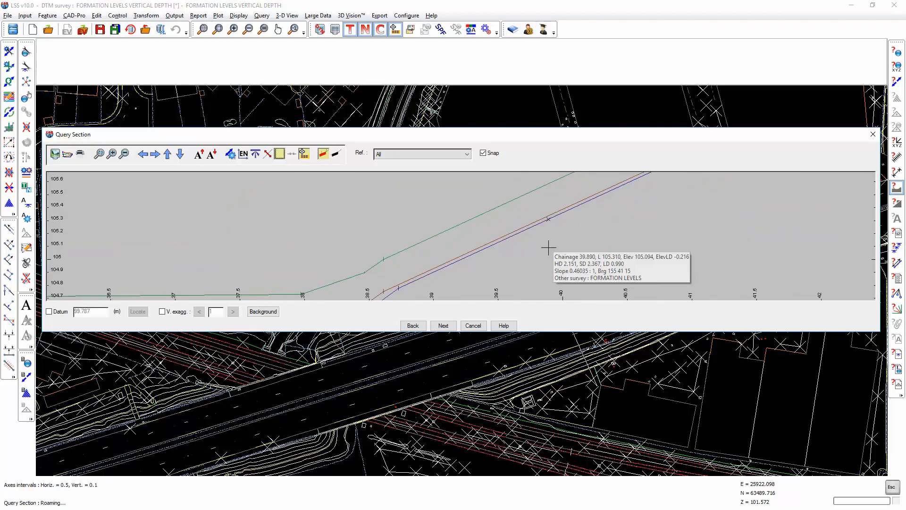